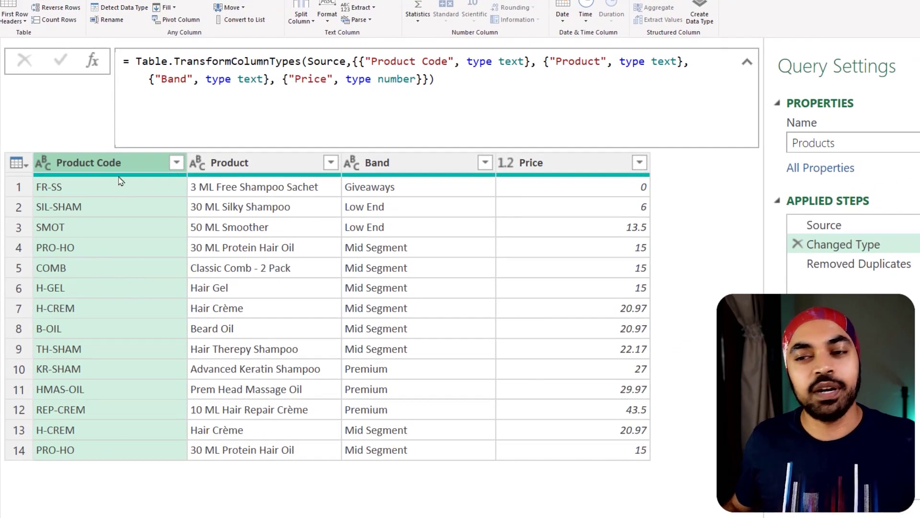
Select the Removed Duplicates step to show the 12 unique product rows
click(882, 264)
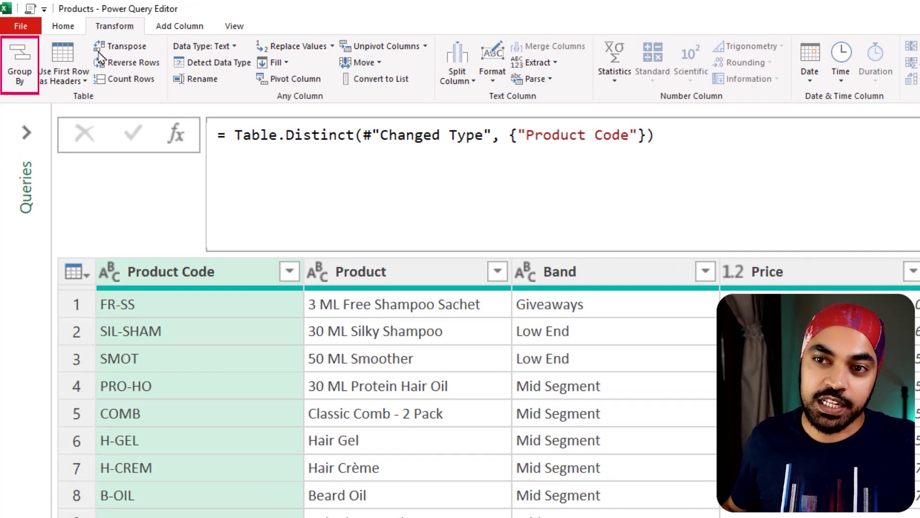
Group by Product Code into a new All column using All Rows, then preview H-CREM's nested table
click(19, 67)
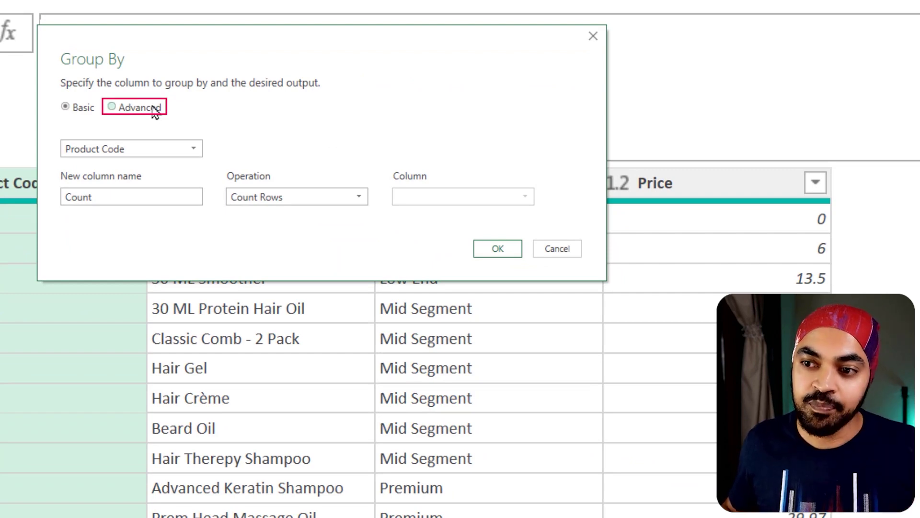
click(146, 108)
double_click(136, 246)
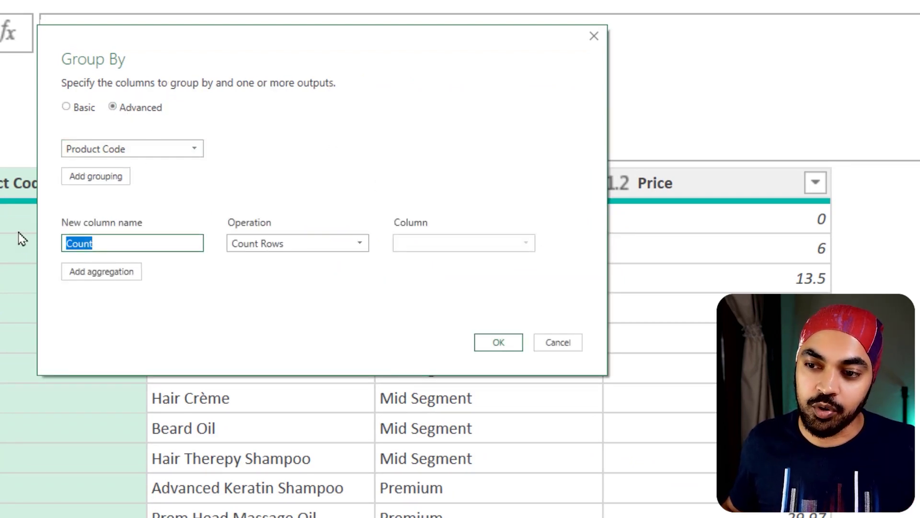
text(All)
click(309, 250)
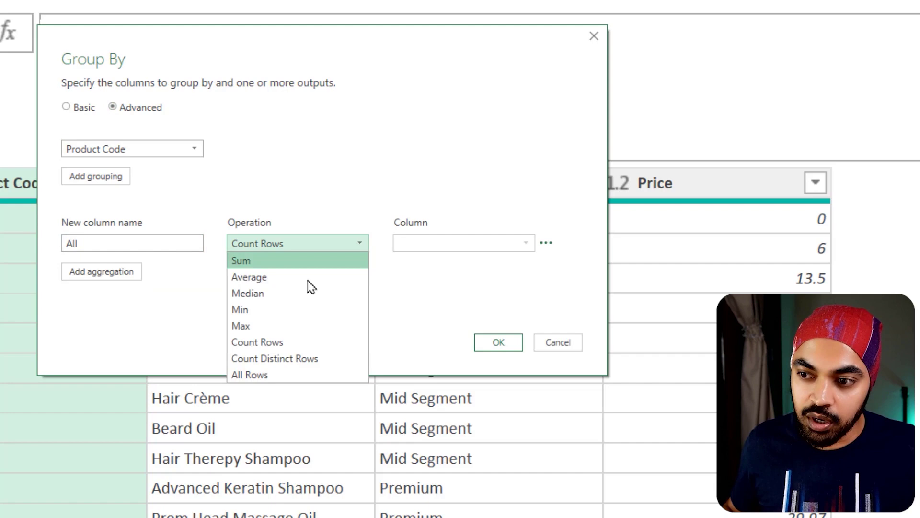
click(302, 377)
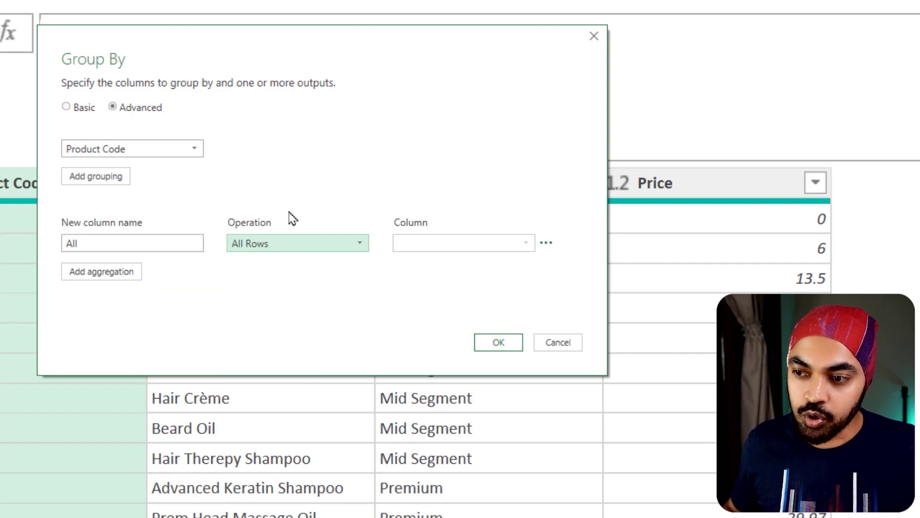
click(510, 344)
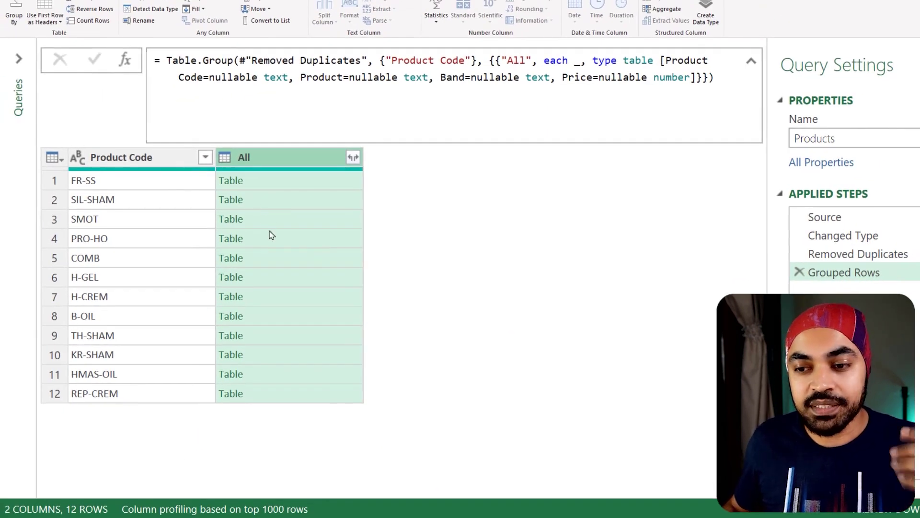
click(277, 298)
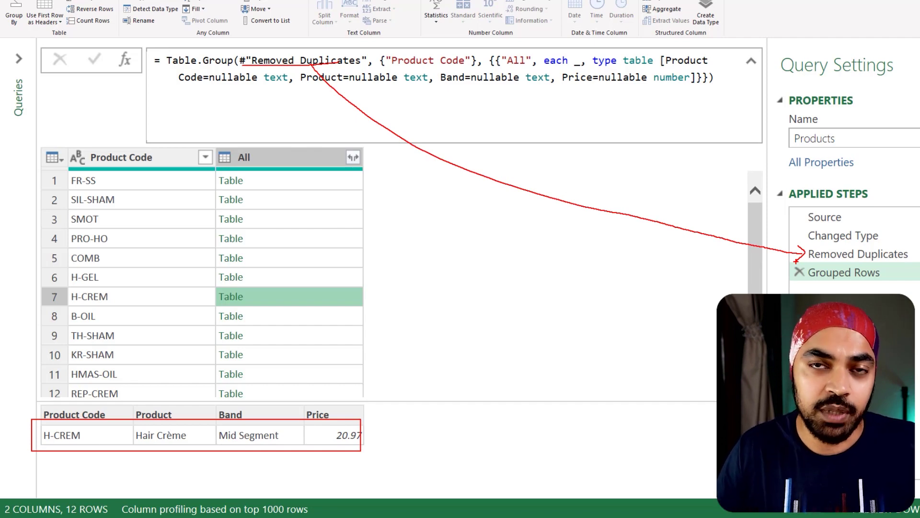
Replace #"Removed Duplicates" with #"Changed Type" in the grouping formula
click(240, 57)
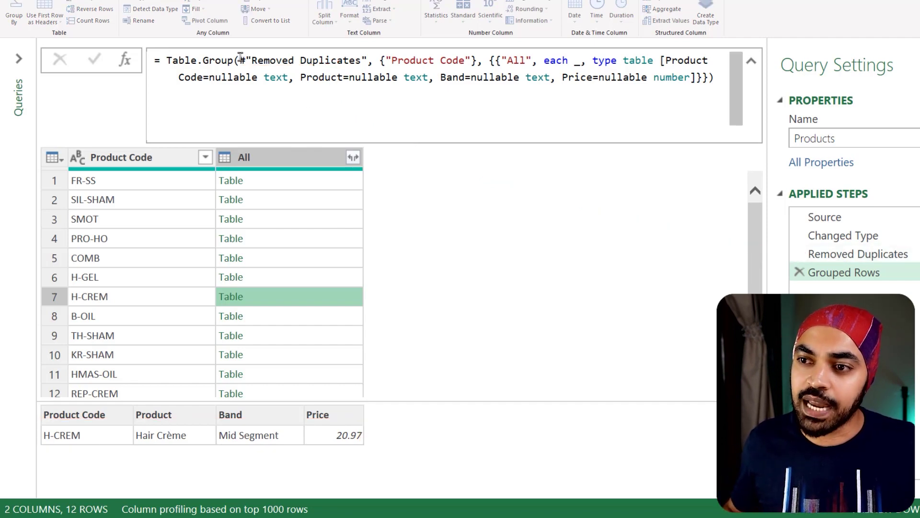
drag(240, 56, 369, 59)
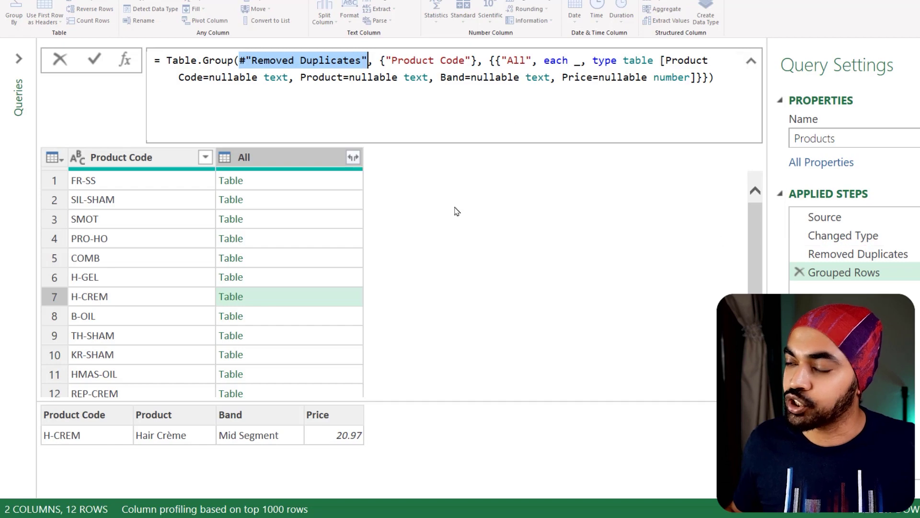
text(Chang)
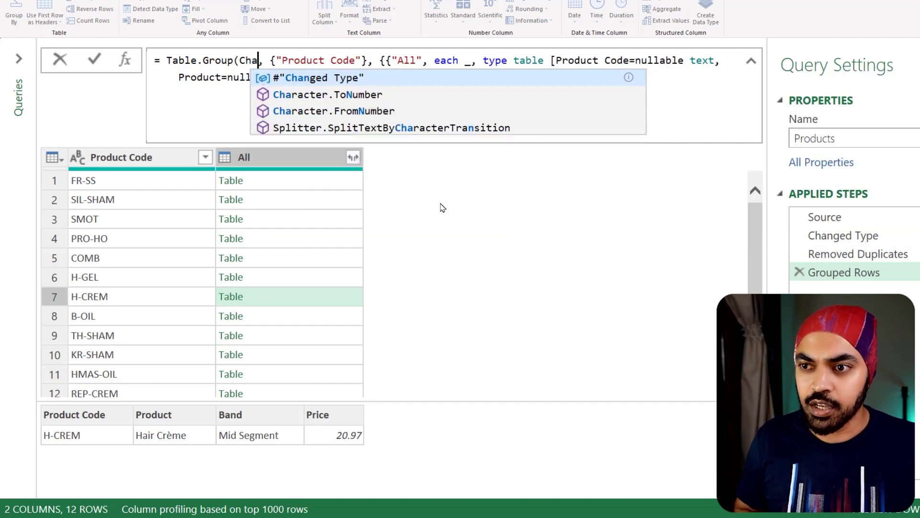
key(Tab)
key(Return)
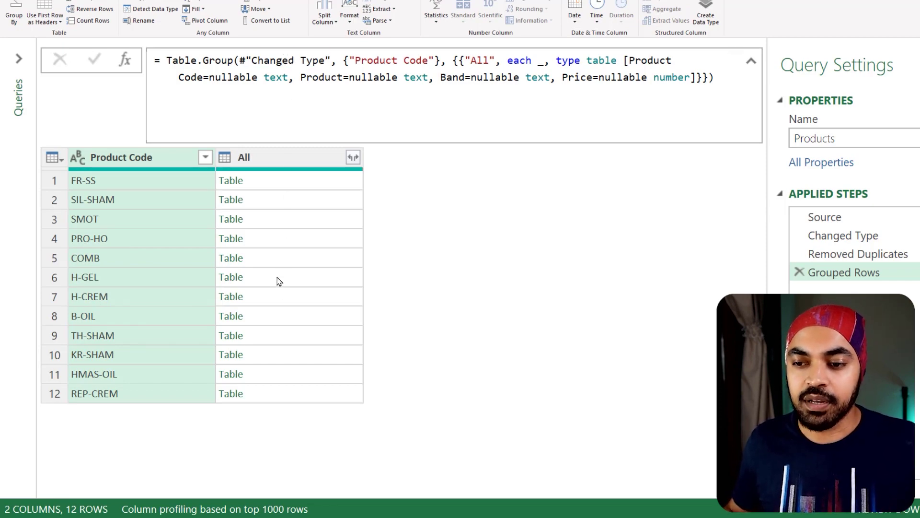
Preview the nested tables for H-CREM, FR-SS and SIL-SHAM, confirming H-CREM's two duplicate rows
click(273, 297)
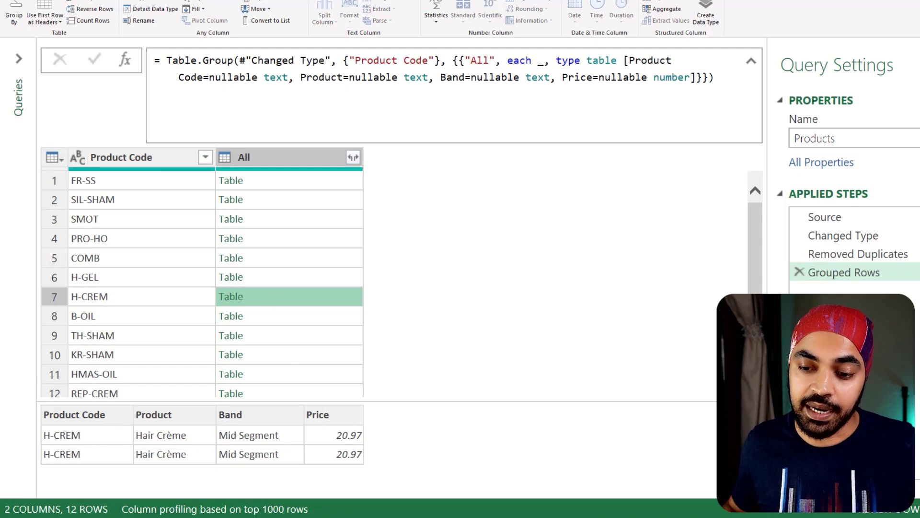
drag(37, 416, 378, 476)
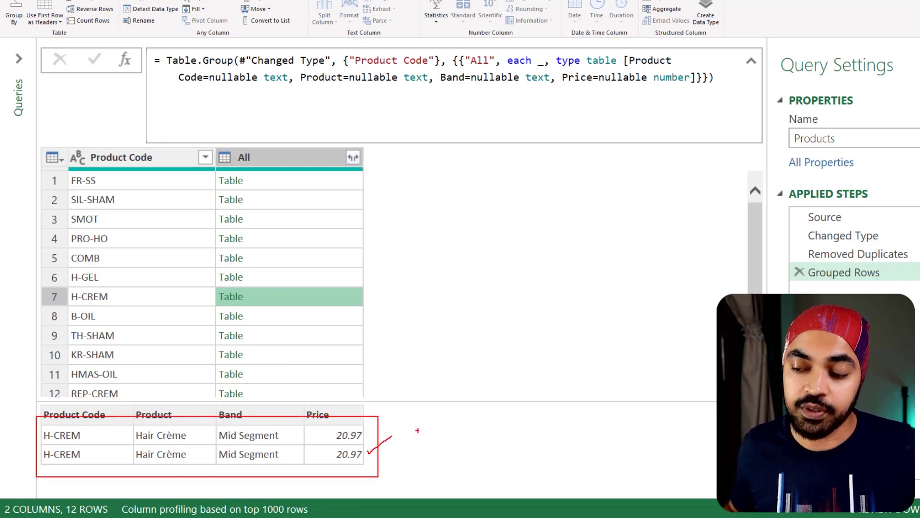
key(Escape)
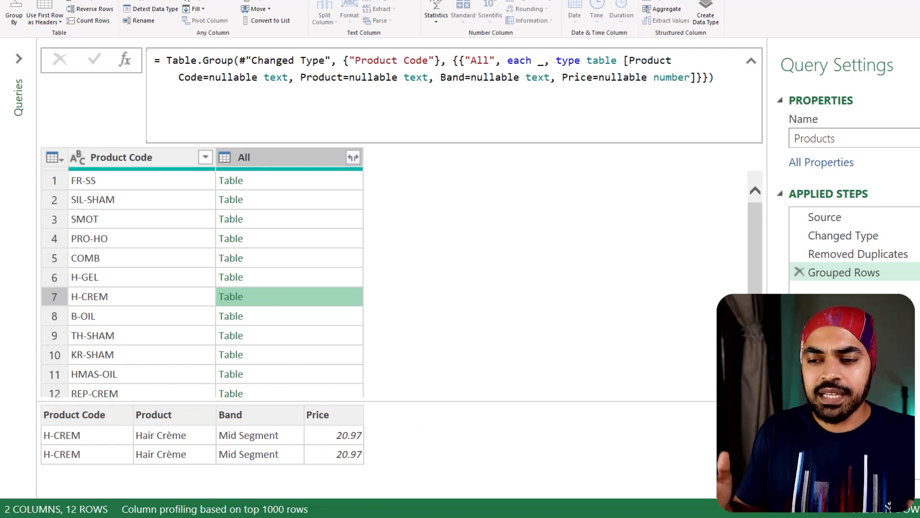
click(268, 183)
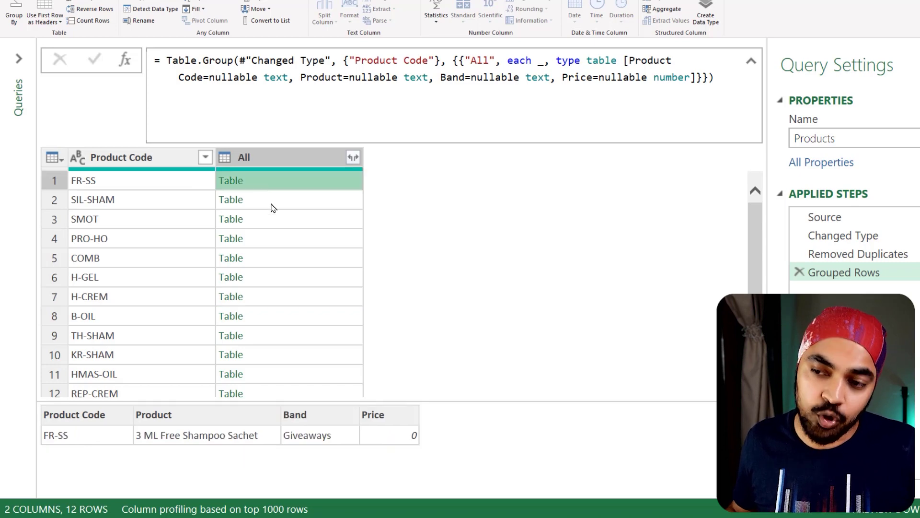
click(272, 204)
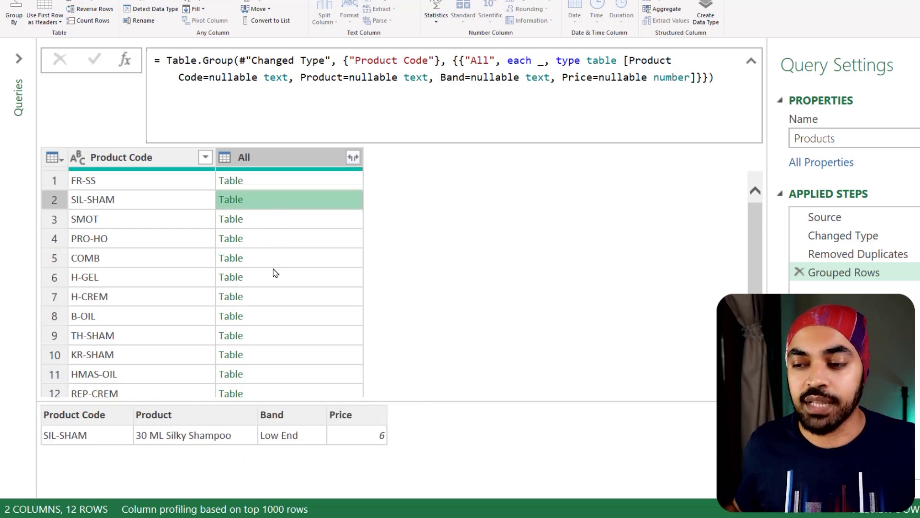
click(271, 302)
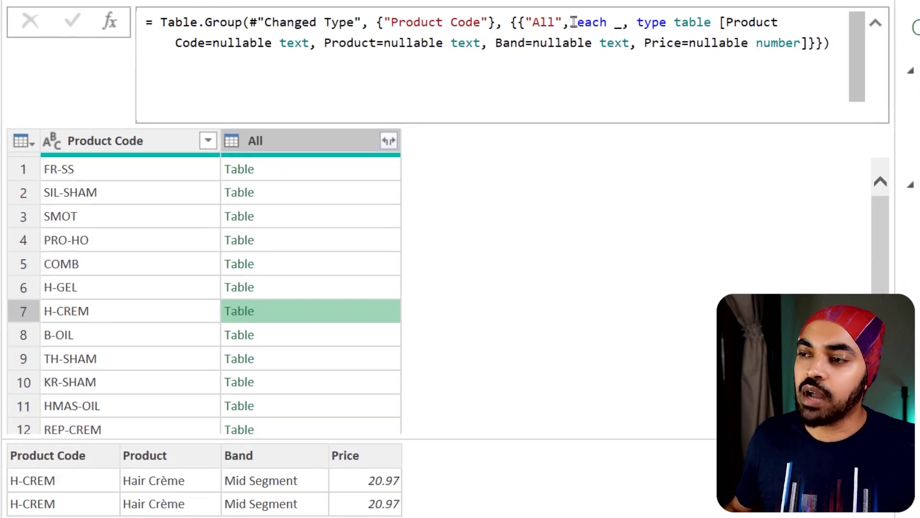
Delete the column type definition from the Grouped Rows formula
click(570, 22)
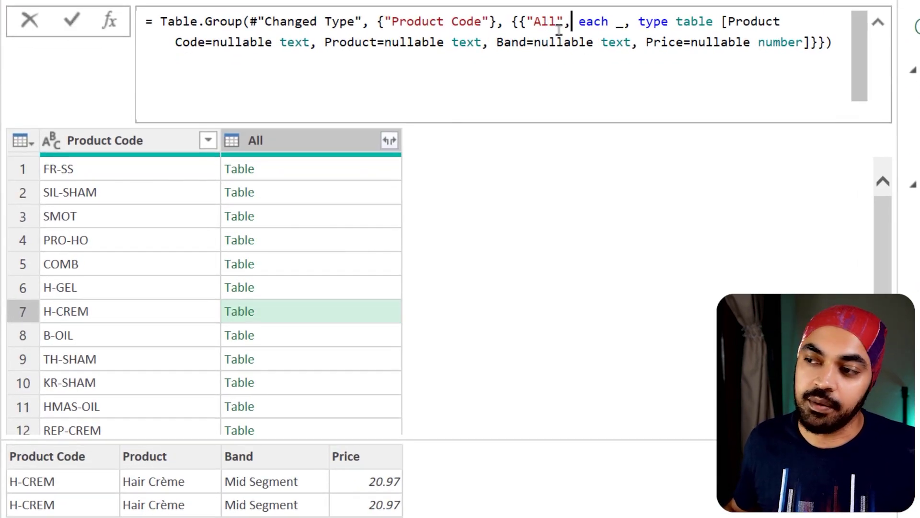
drag(625, 21, 810, 42)
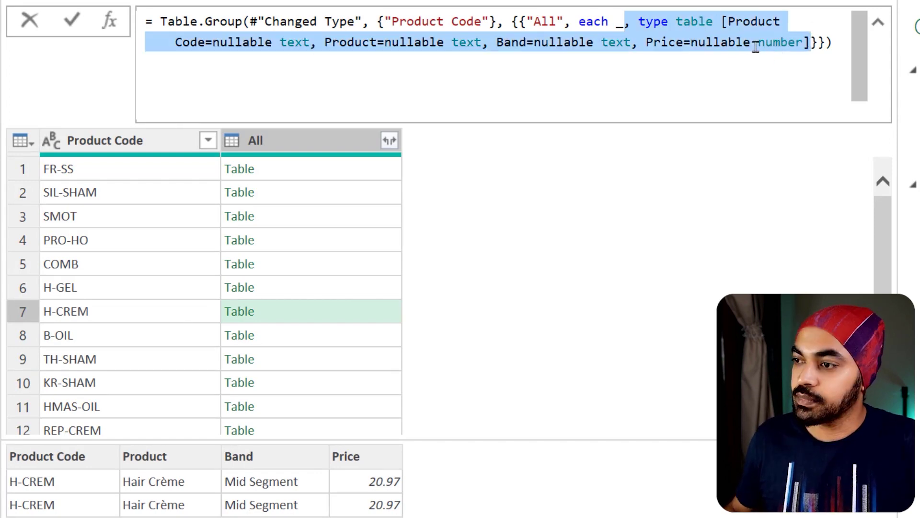
key(BackSpace)
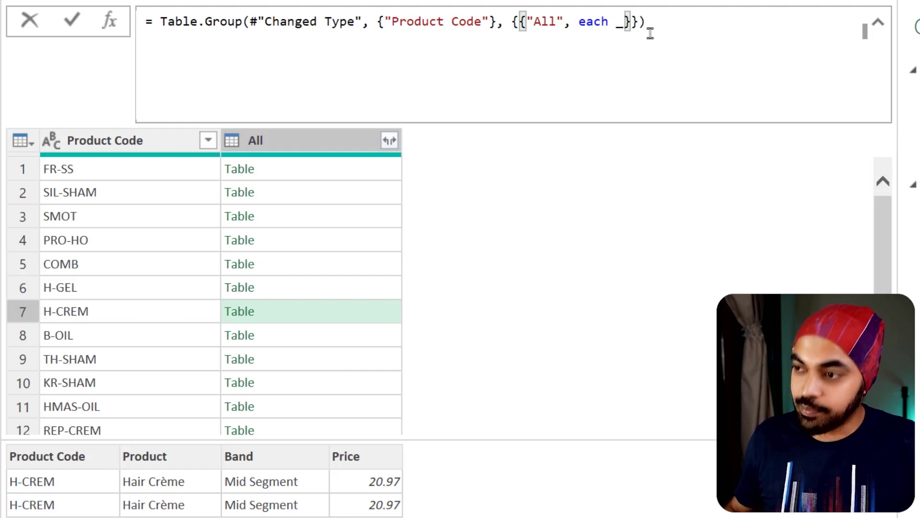
key(Return)
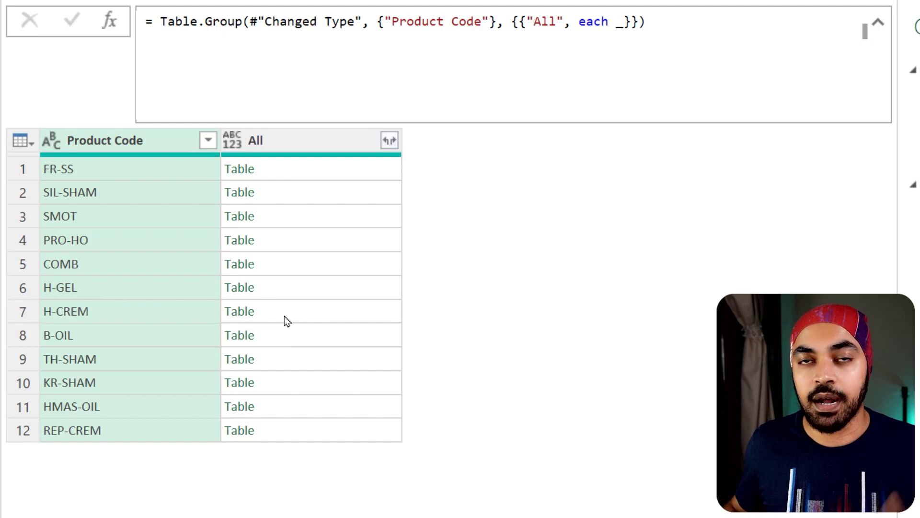
Make the All column compute Table.RowCount(_) for each product code
click(615, 23)
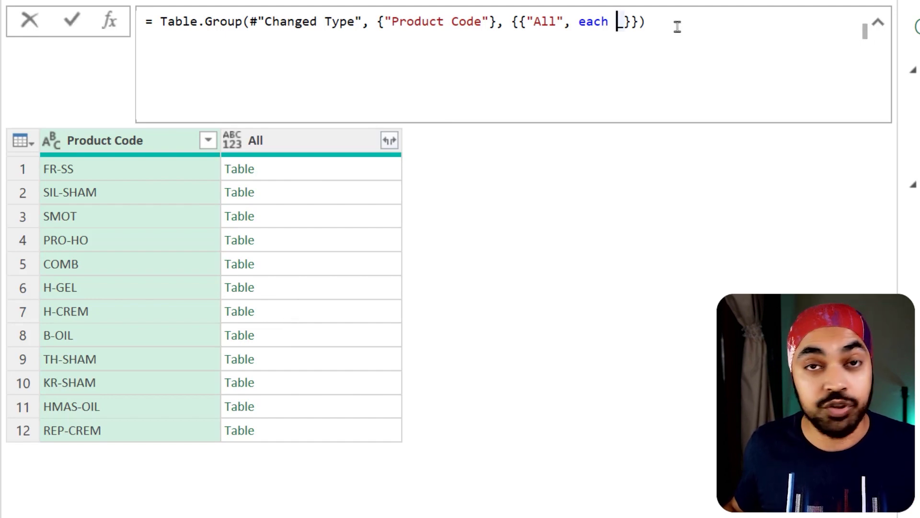
text(Row)
key(BackSpace)
key(BackSpace)
key(BackSpace)
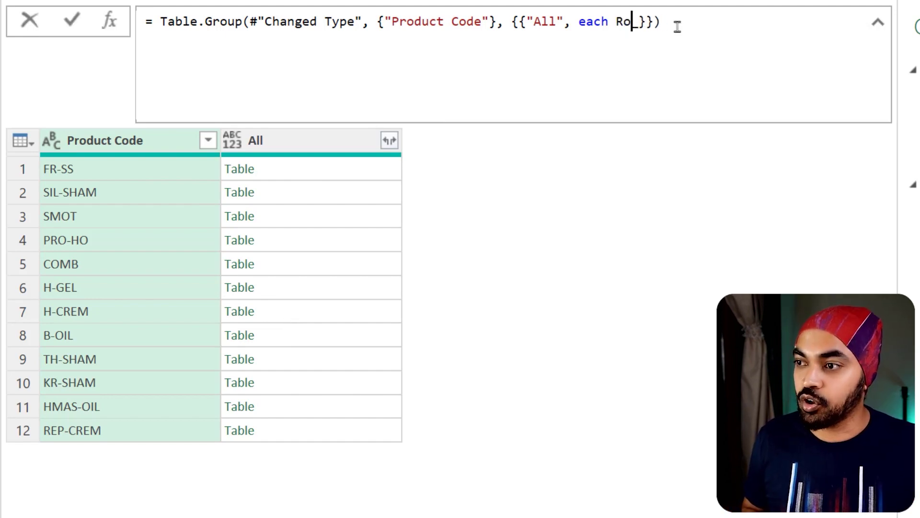
text(Table.RowCou)
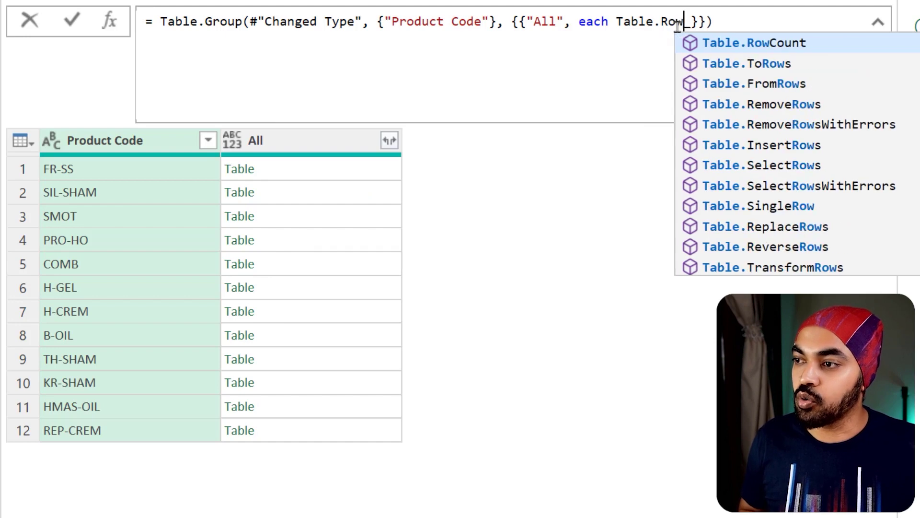
text(nt()
key(Right)
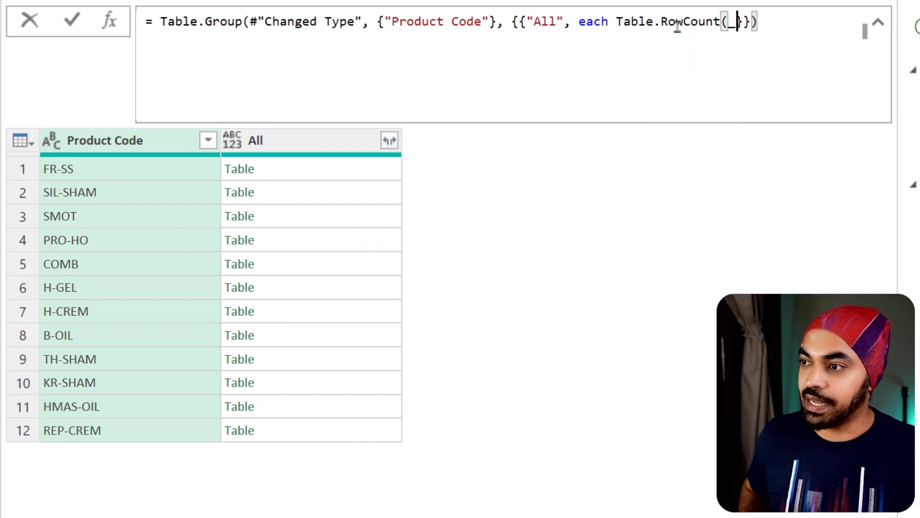
text(_)
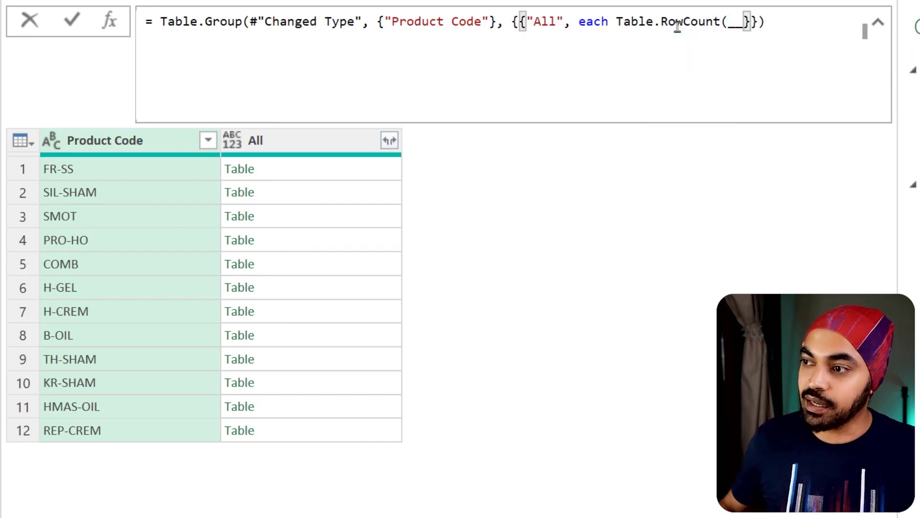
key(BackSpace)
text())
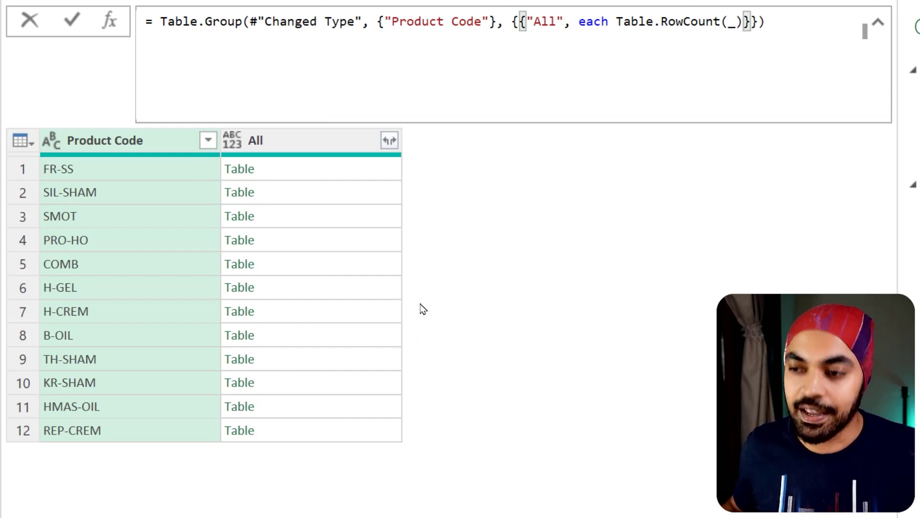
key(Return)
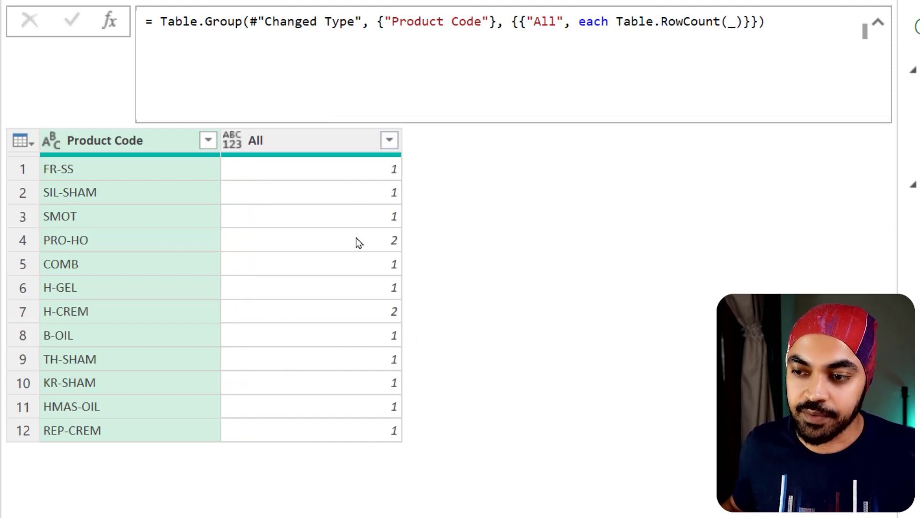
Append >1 to Table.RowCount(_) so All shows TRUE/FALSE duplicate flags
click(747, 23)
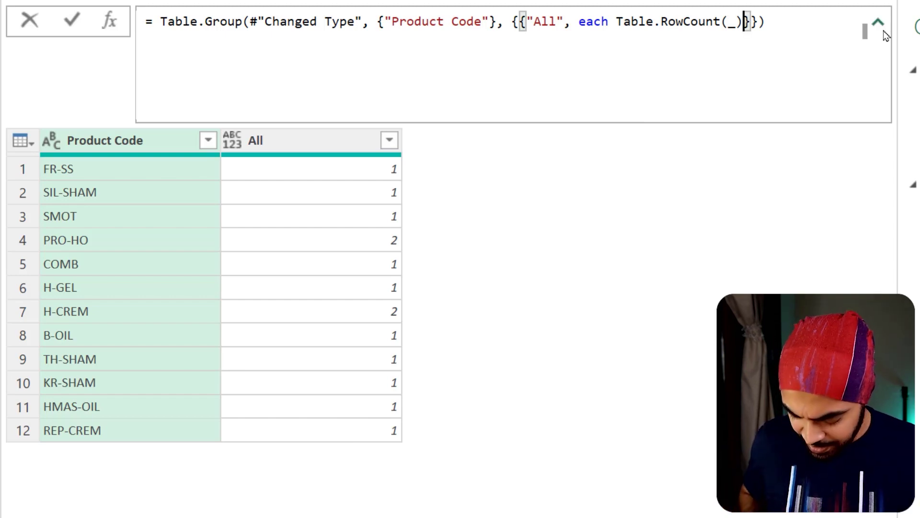
text(>q)
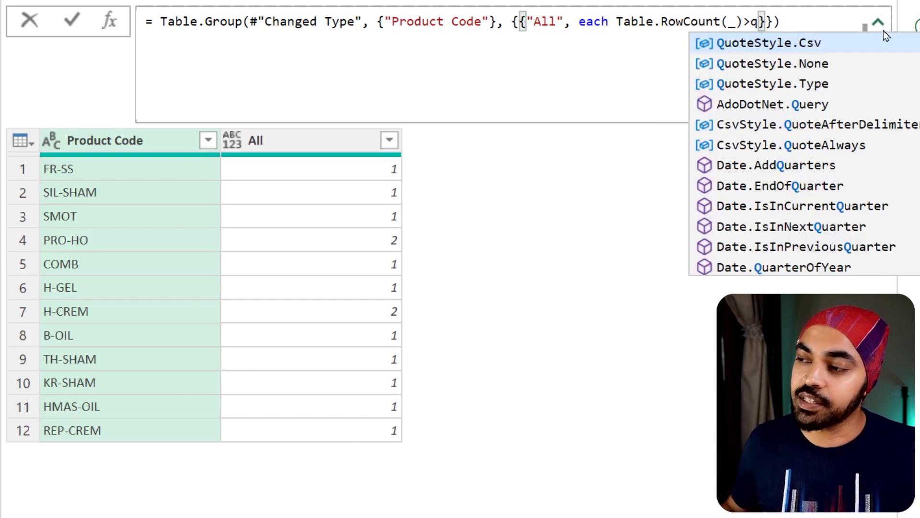
key(BackSpace)
text(1)
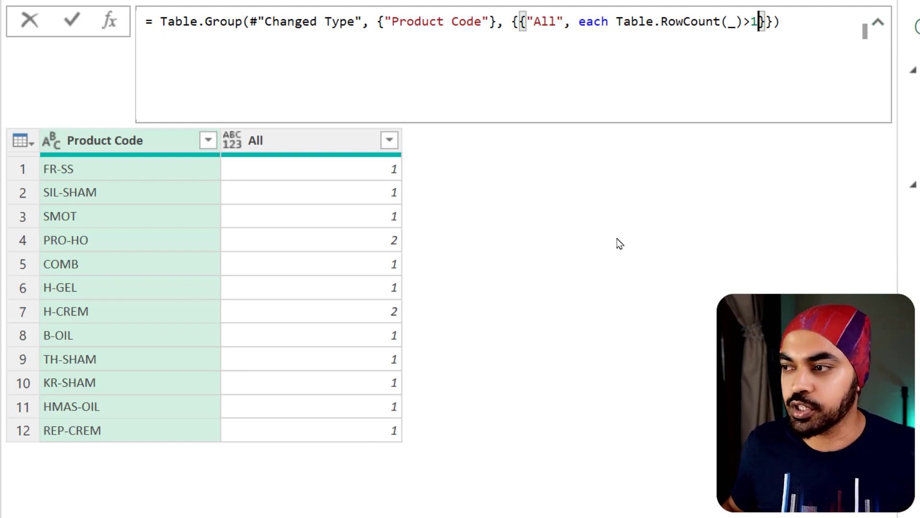
key(Return)
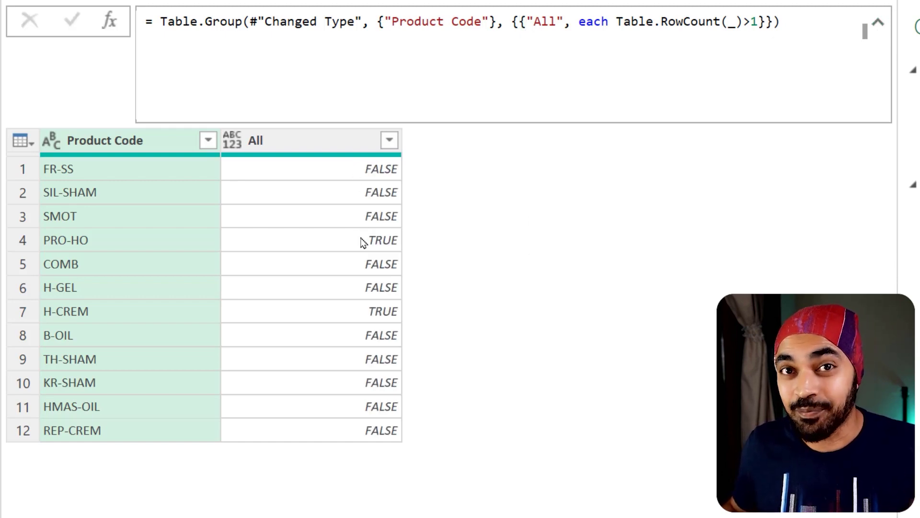
Filter the All column to TRUE only, then compare against the Removed Duplicates step
click(389, 141)
click(136, 378)
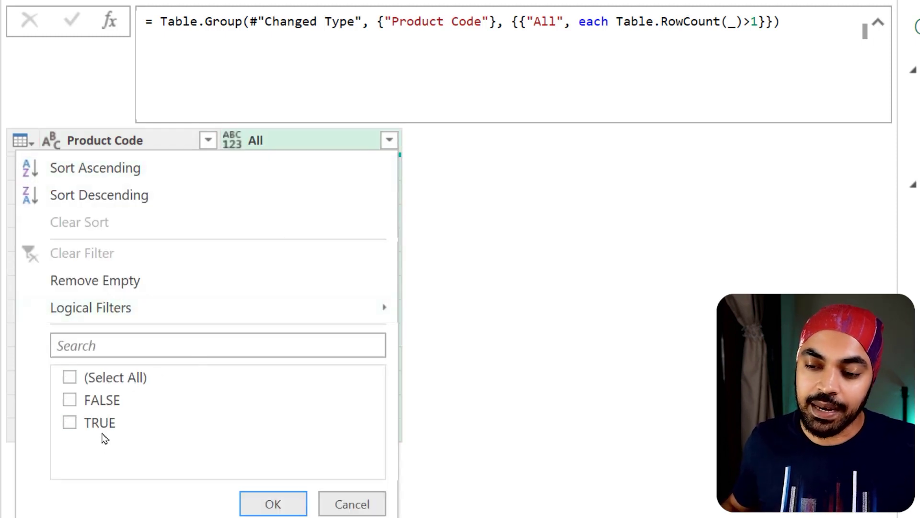
click(101, 424)
click(260, 505)
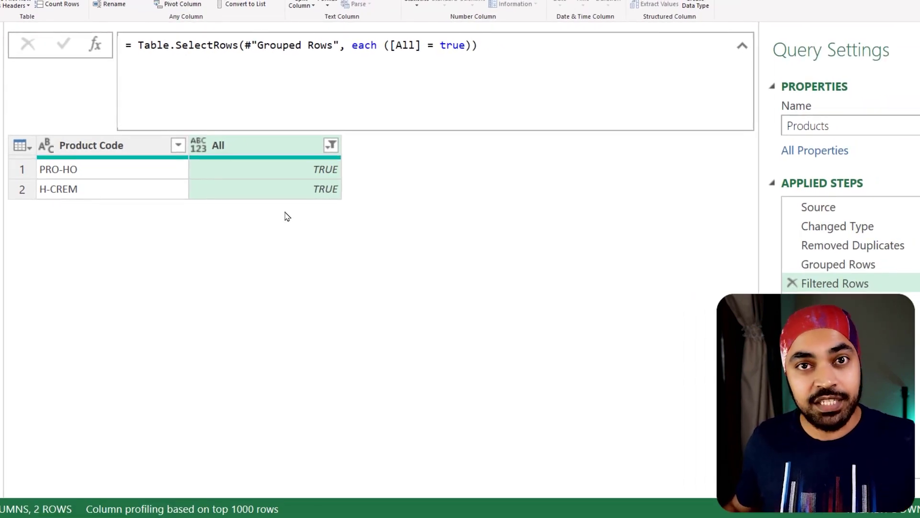
click(840, 249)
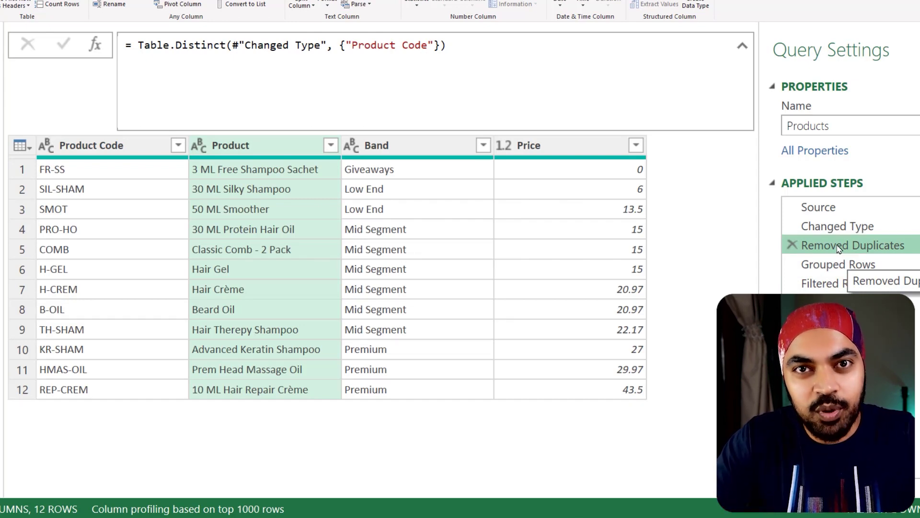
click(833, 284)
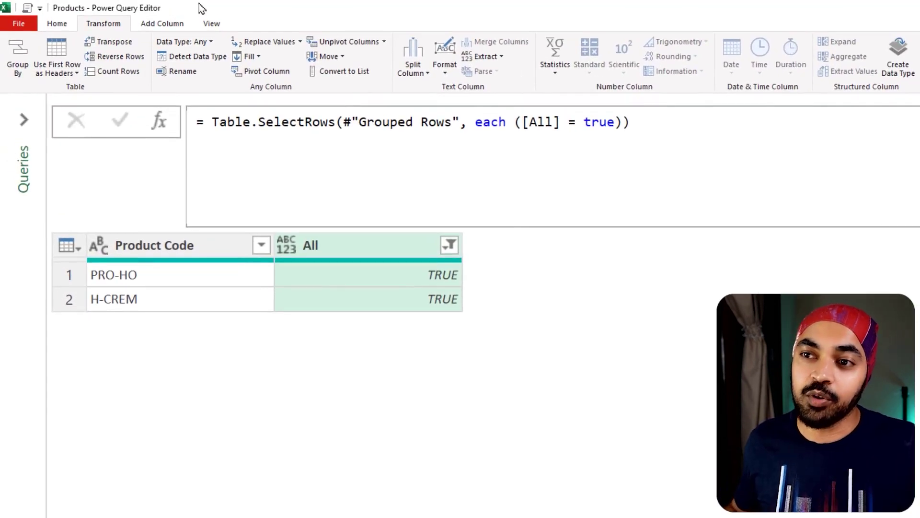
Open the Products query's M code in the Advanced Editor
click(210, 23)
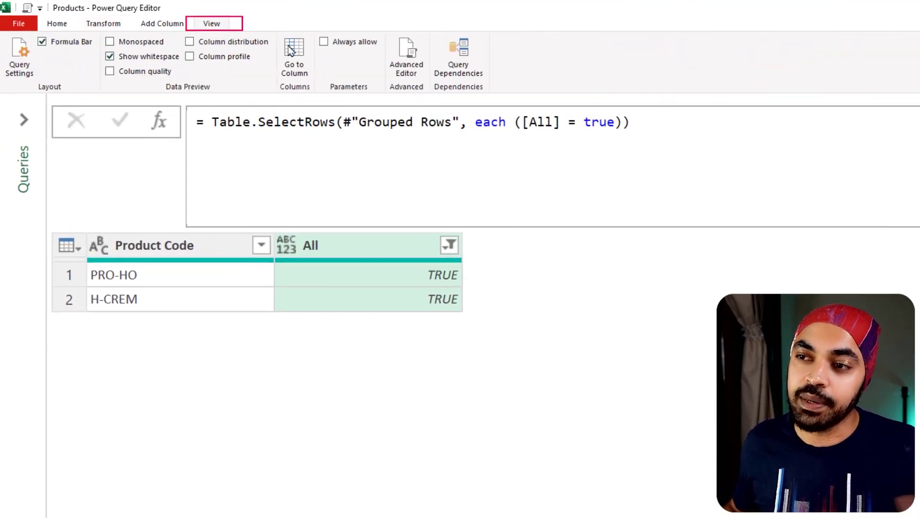
click(406, 57)
click(470, 255)
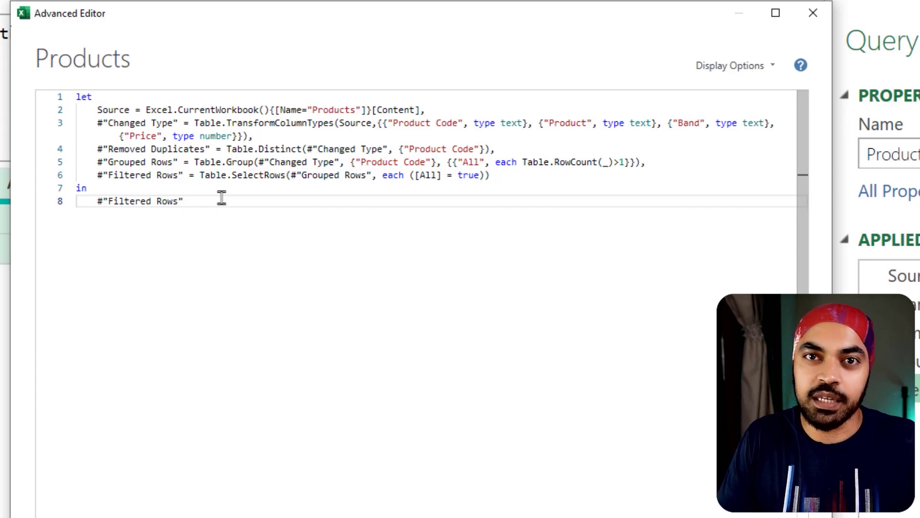
Add a new TwoTable = [ record step after the Filtered Rows line
click(543, 173)
scroll(542, 172, up, 3)
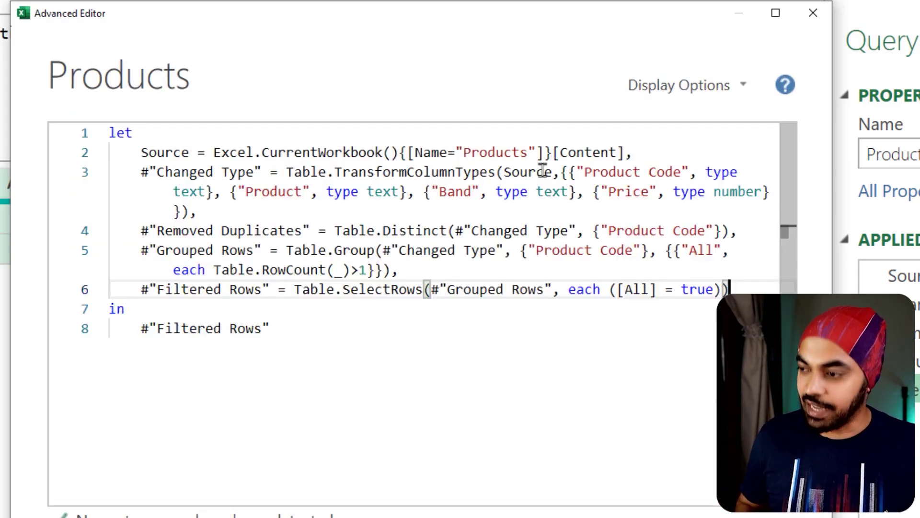
text(,)
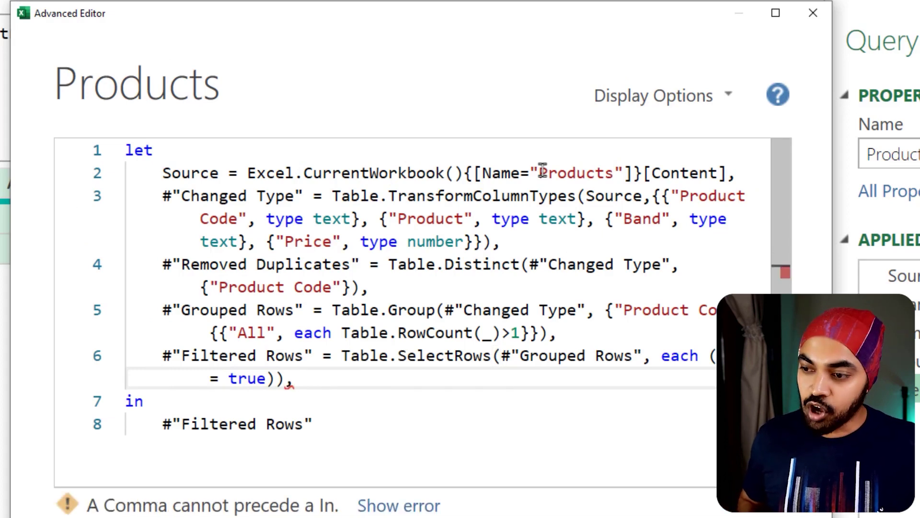
key(Return)
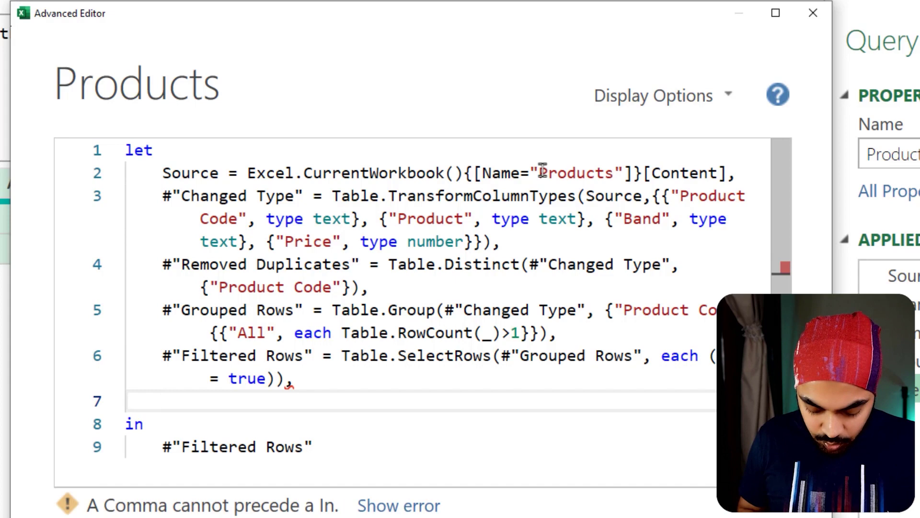
text(TwoTable)
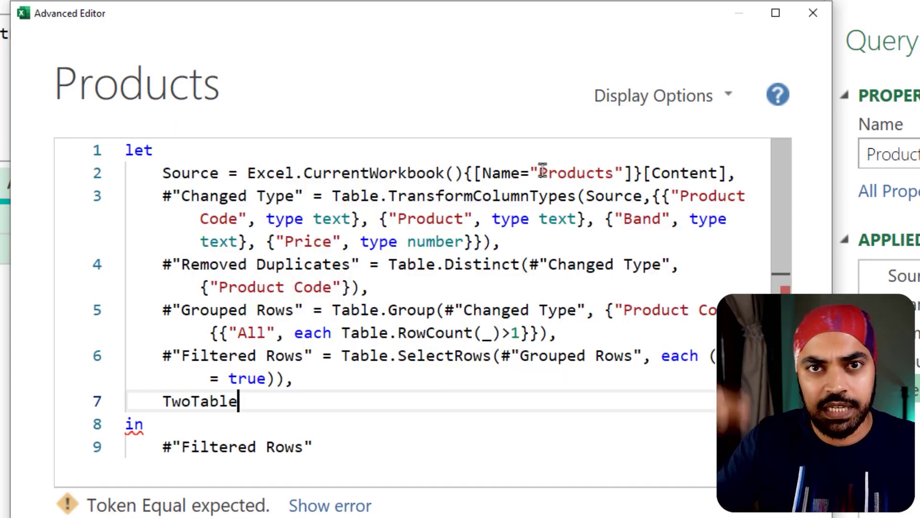
text( =)
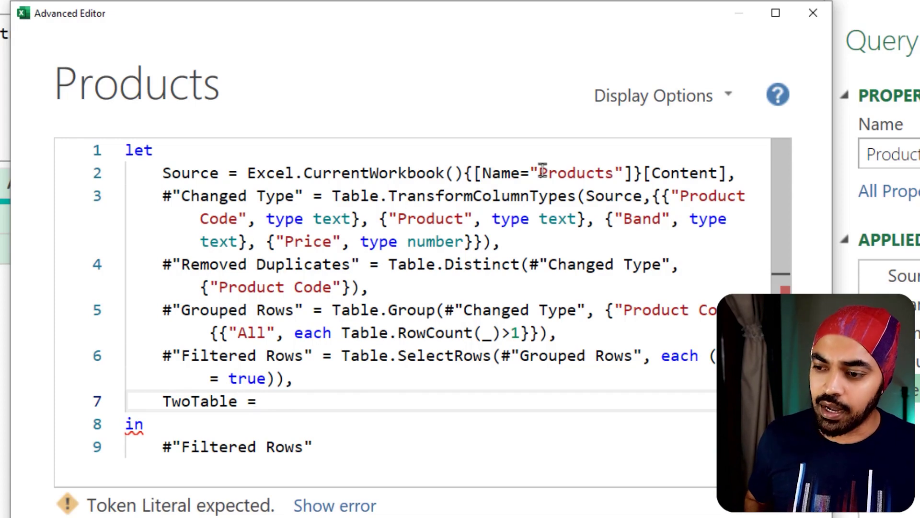
key(Return)
key(Tab)
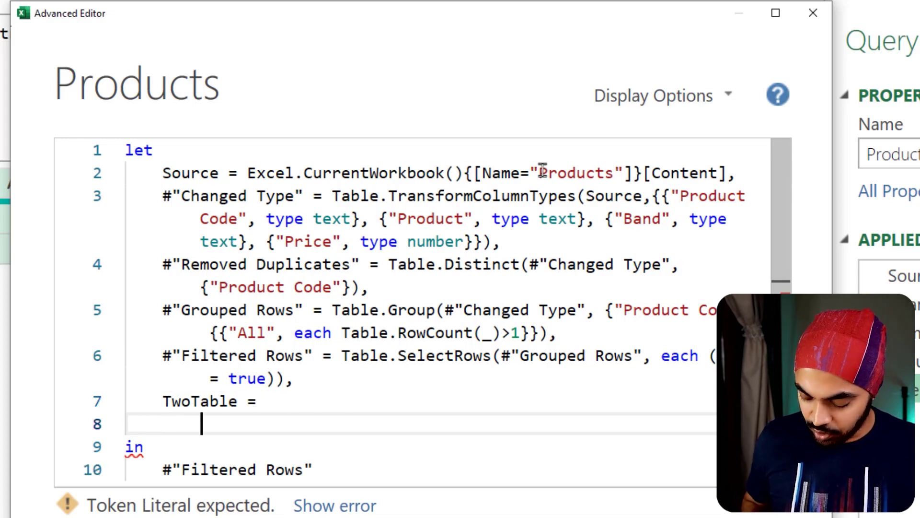
text([)
key(Return)
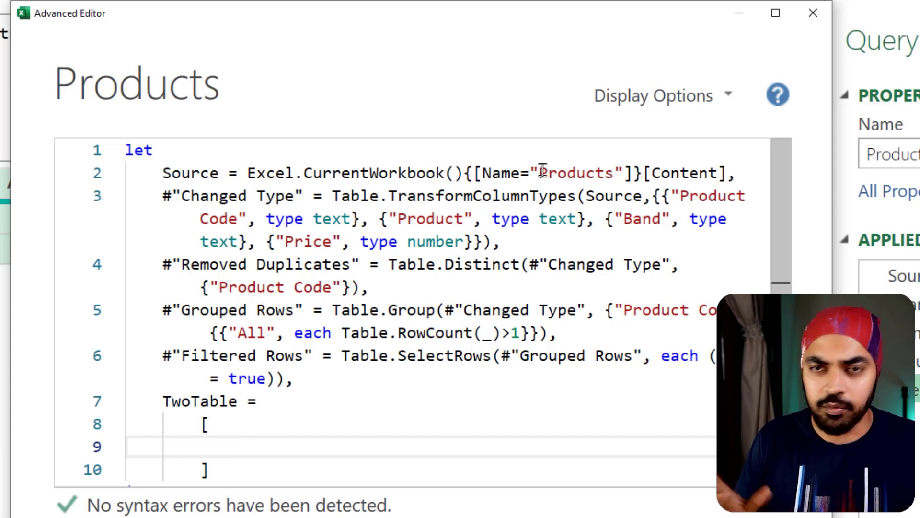
Add the record field Unique = #"Removed Duplicates"
text(Unique =)
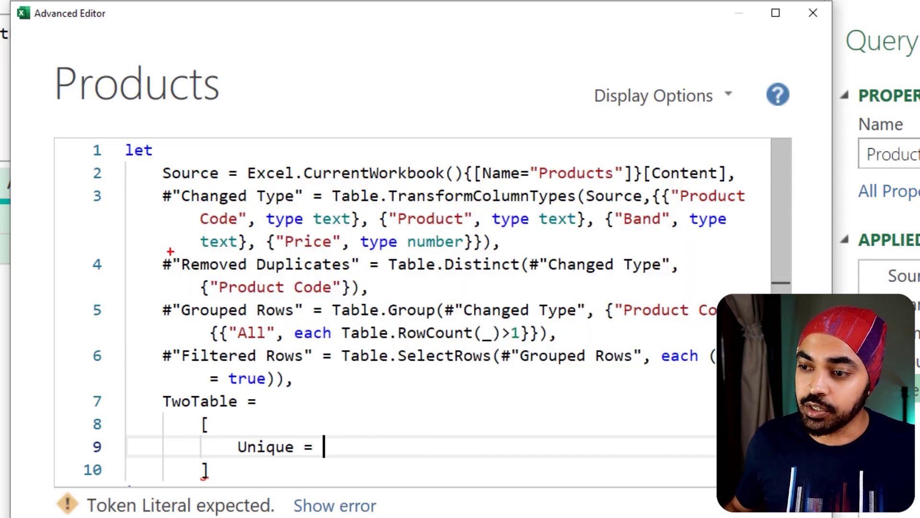
mouse_move(150, 252)
mouse_down()
mouse_move(282, 277)
mouse_move(358, 278)
mouse_up()
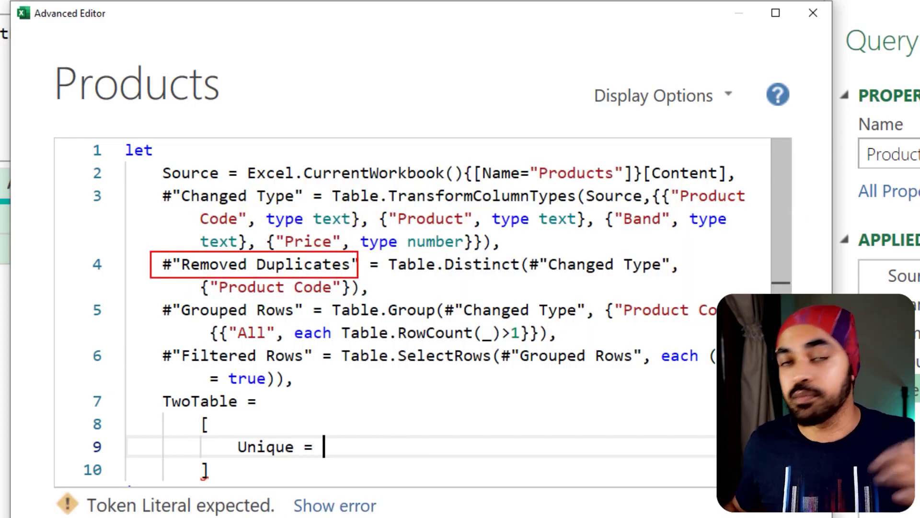
key(Escape)
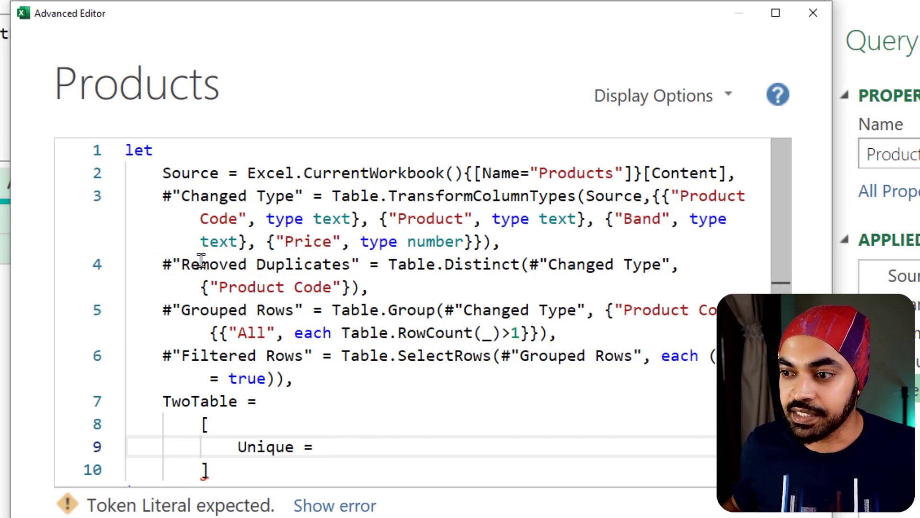
drag(162, 264, 361, 264)
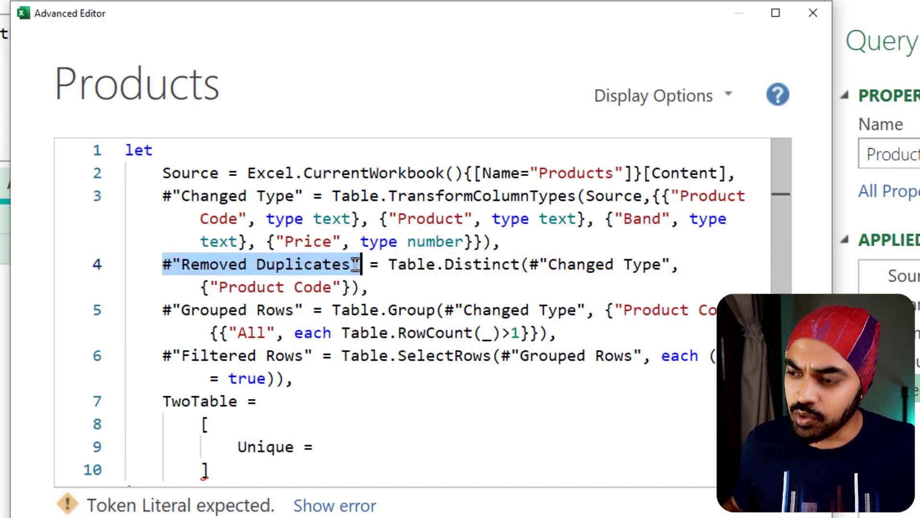
key(ctrl+c)
click(355, 446)
key(ctrl+v)
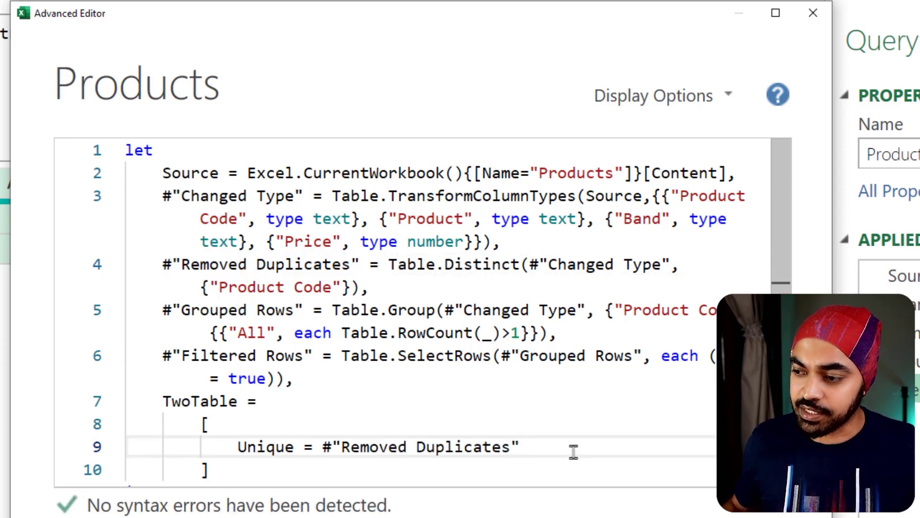
text(,)
key(Return)
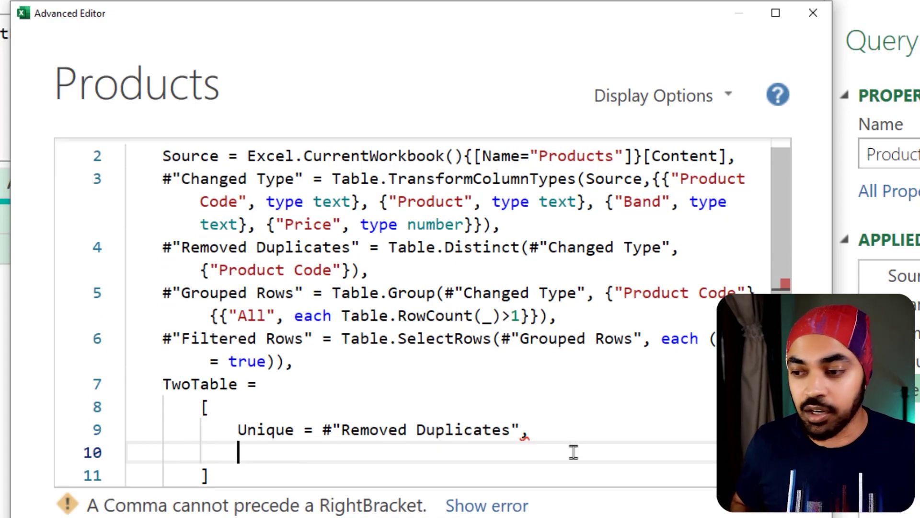
Add the record field Duplicates = #"Filtered Rows"
text(Duplicates =)
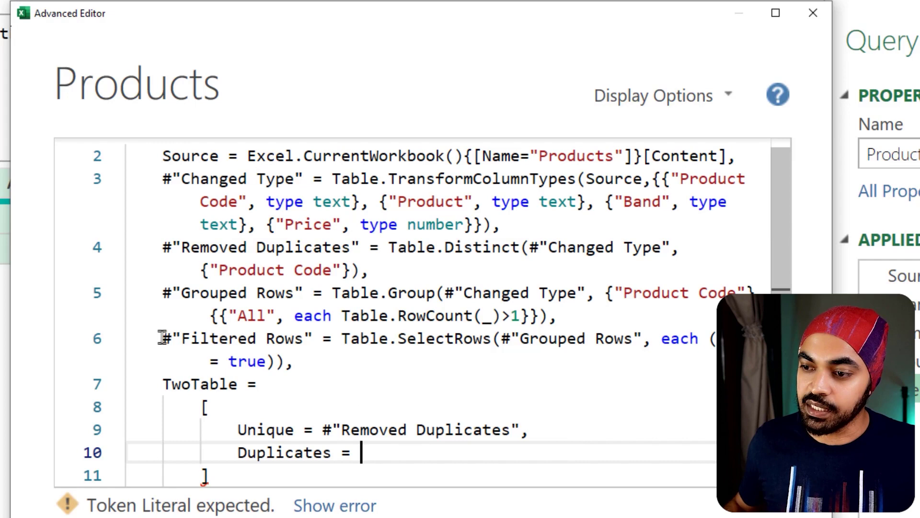
drag(163, 338, 311, 340)
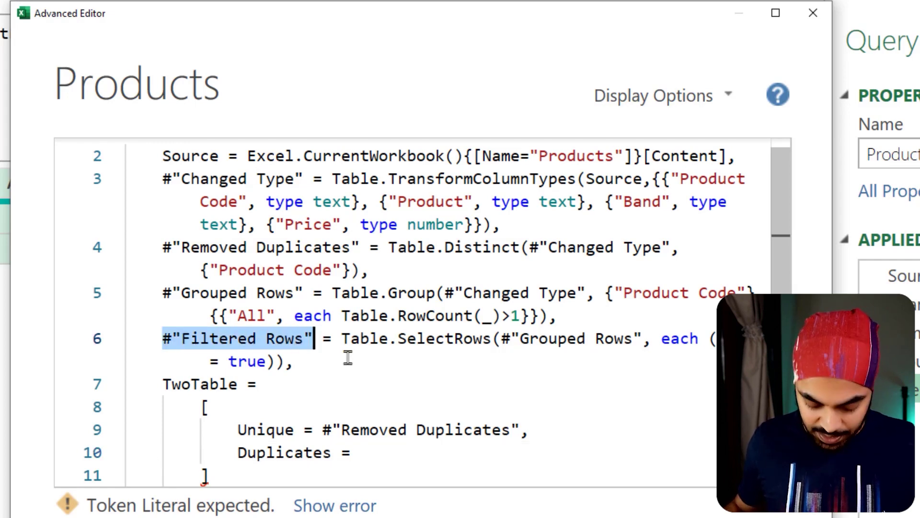
click(418, 452)
key(ctrl+v)
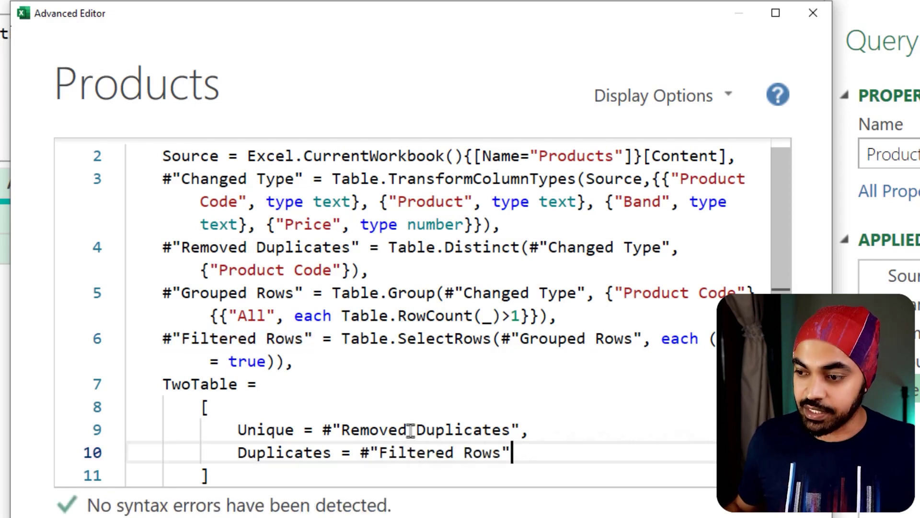
Replace the final output after 'in' with TwoTable
scroll(411, 427, down, 1)
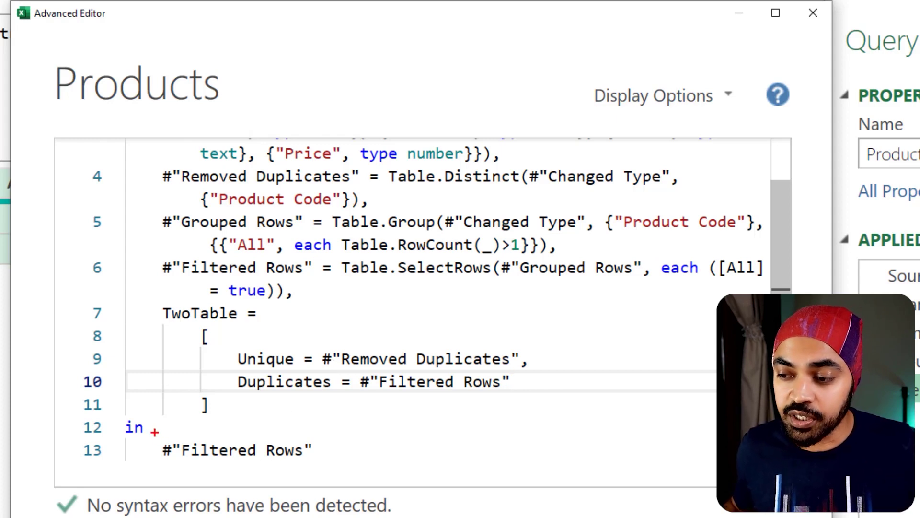
drag(155, 432, 323, 464)
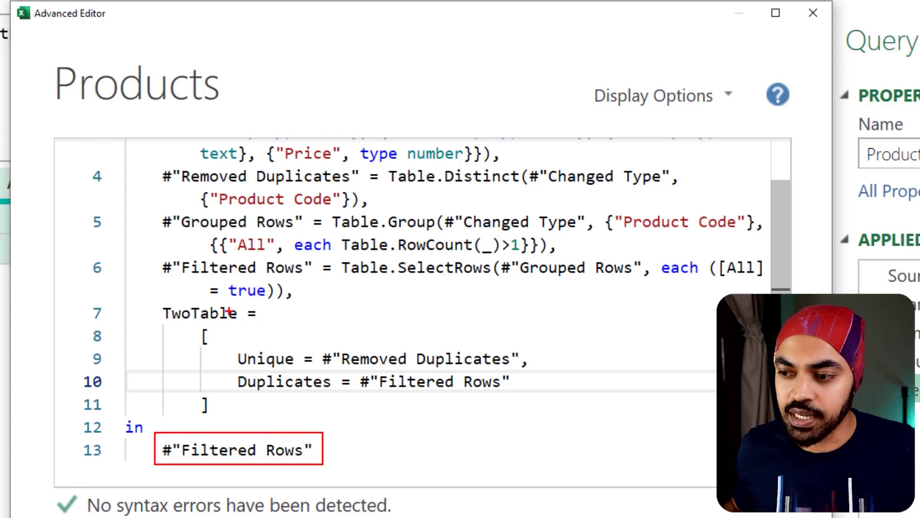
mouse_move(219, 294)
mouse_down()
mouse_move(158, 308)
mouse_move(168, 330)
mouse_move(227, 330)
mouse_up()
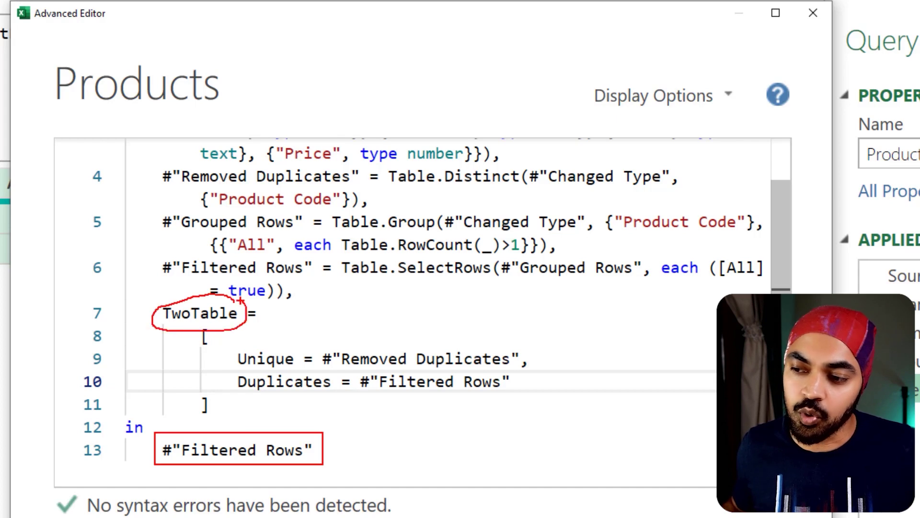
key(Escape)
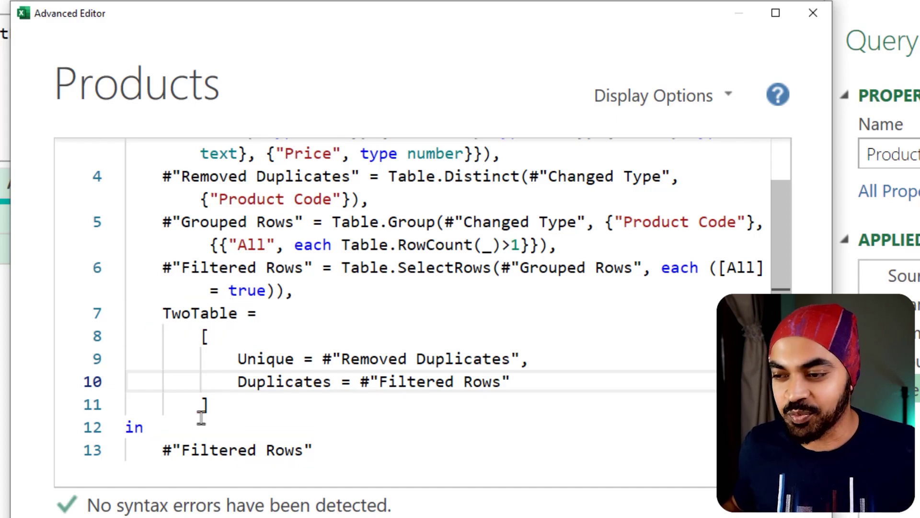
drag(164, 314, 238, 313)
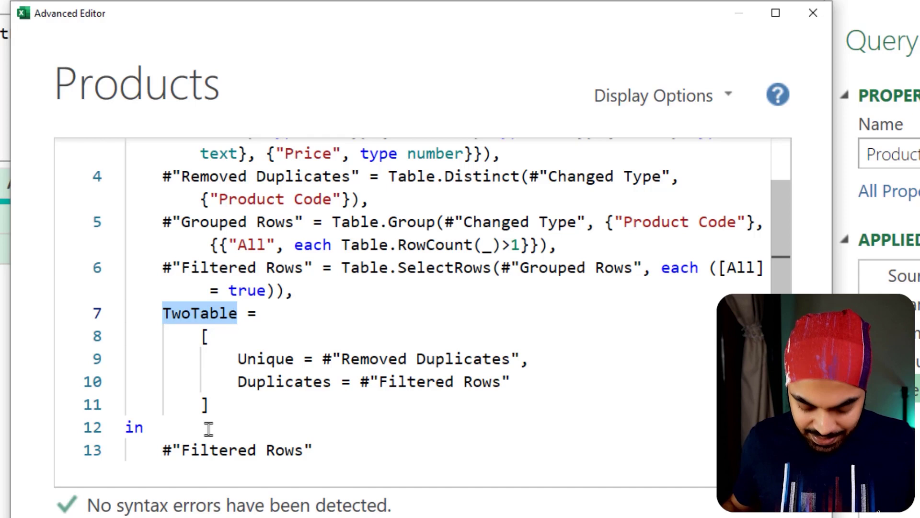
drag(163, 450, 304, 447)
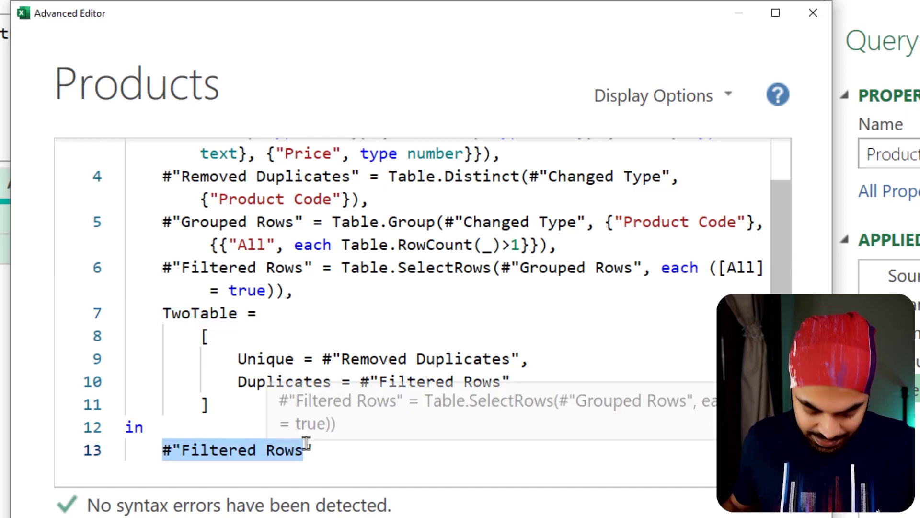
key(ctrl+v)
Delete the stray quote after TwoTable, then preview the Unique and Duplicates tables
key(Delete)
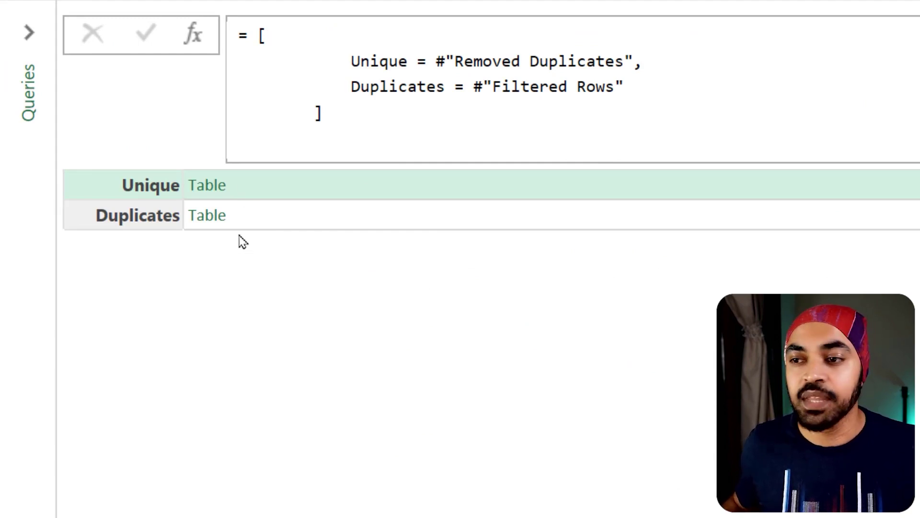
click(244, 186)
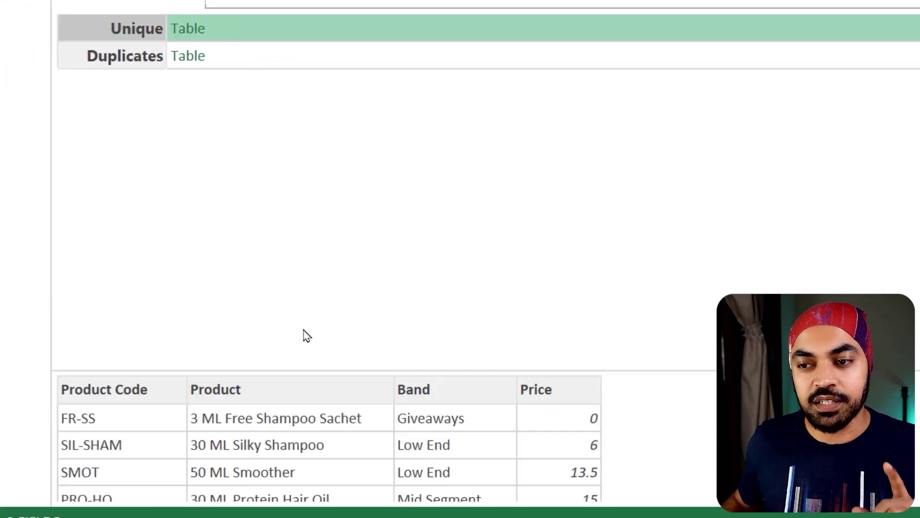
drag(298, 369, 309, 149)
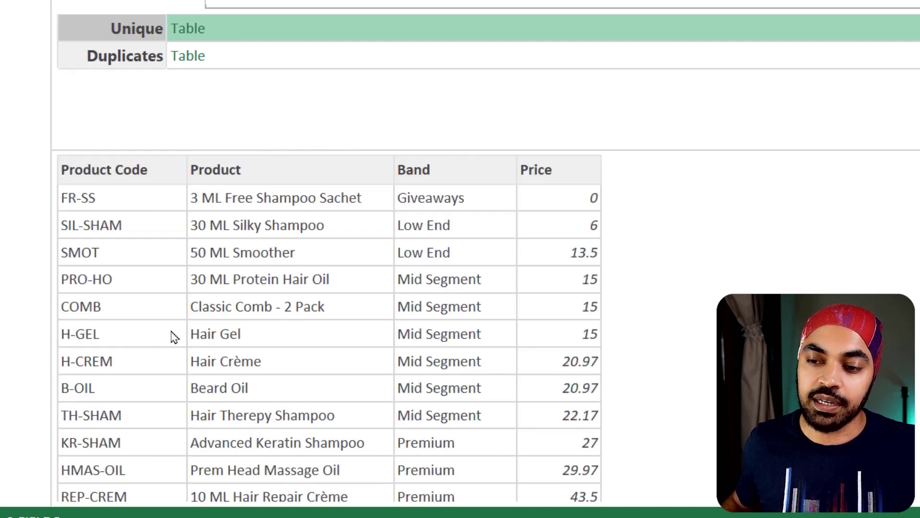
scroll(277, 302, down, 1)
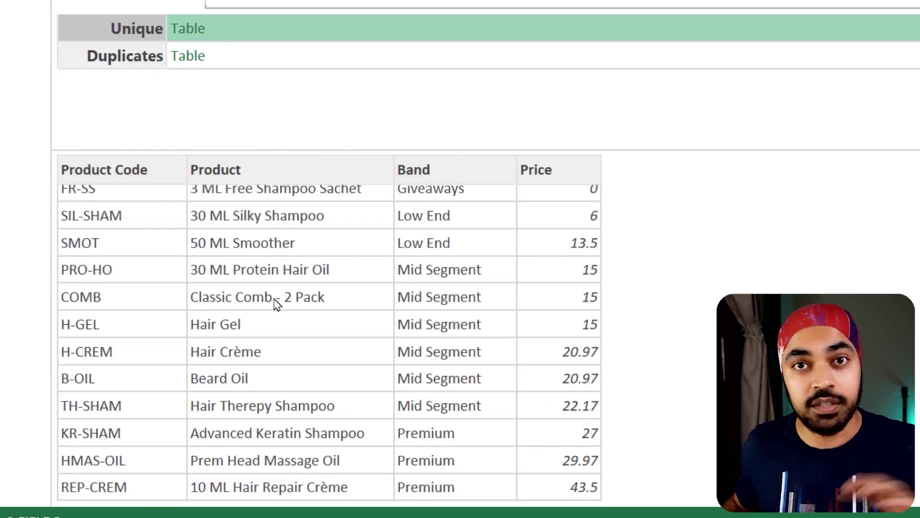
click(243, 61)
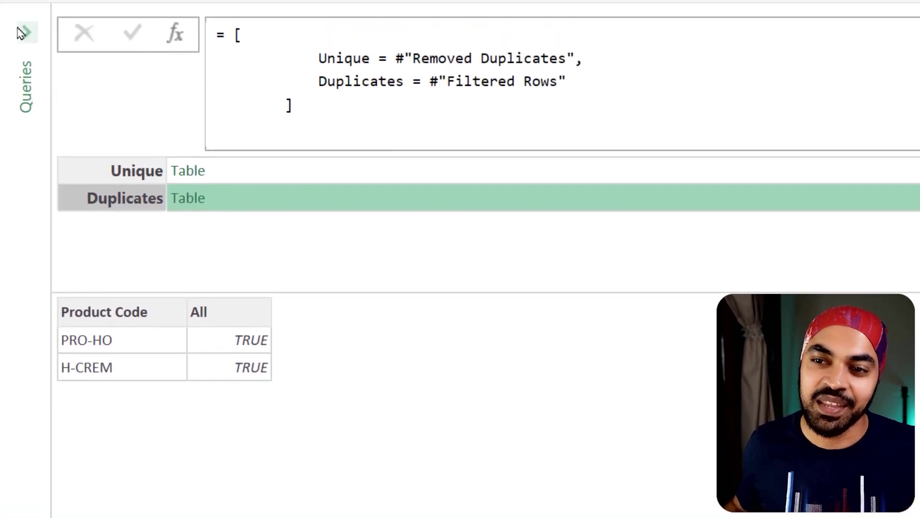
Create a blank query and rename it ProductsUnique
click(24, 35)
right_click(82, 111)
mouse_move(101, 91)
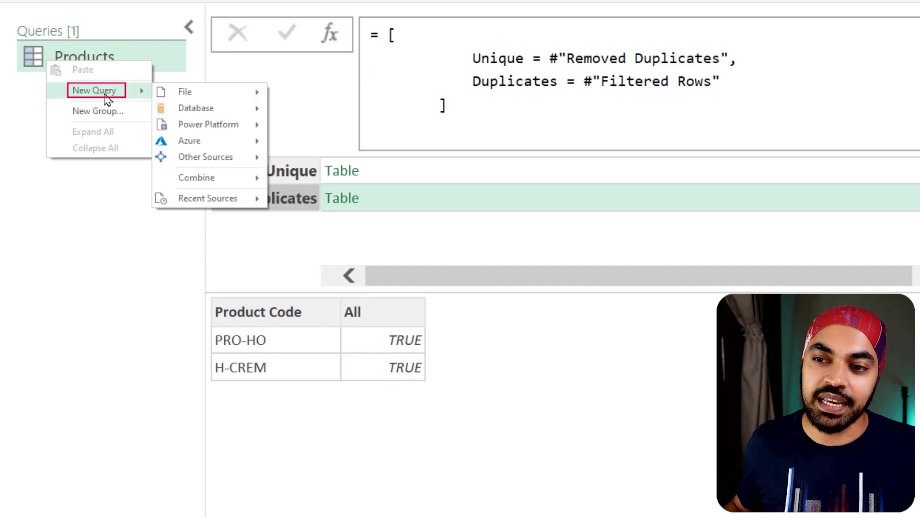
mouse_move(207, 163)
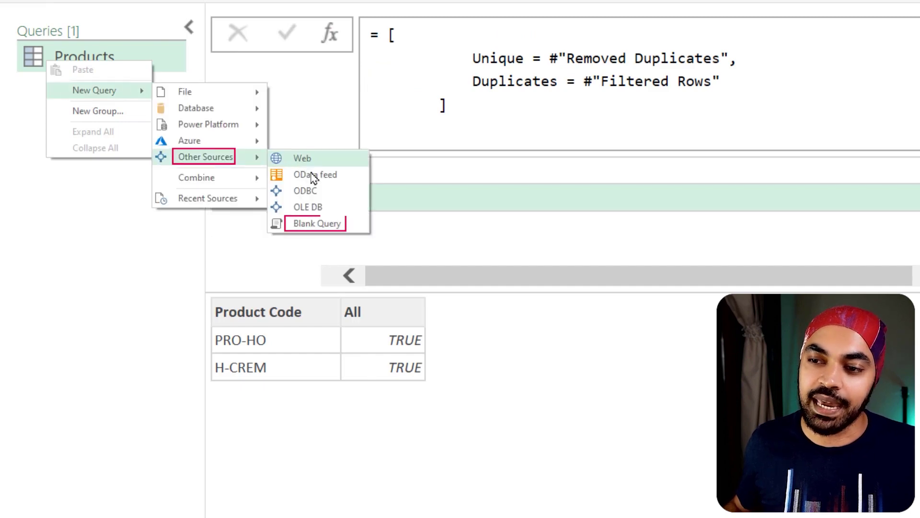
click(317, 226)
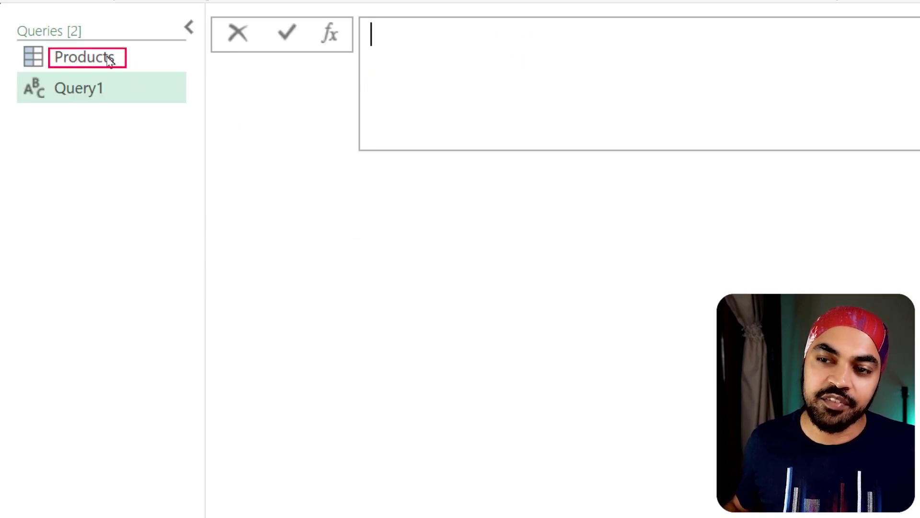
click(789, 110)
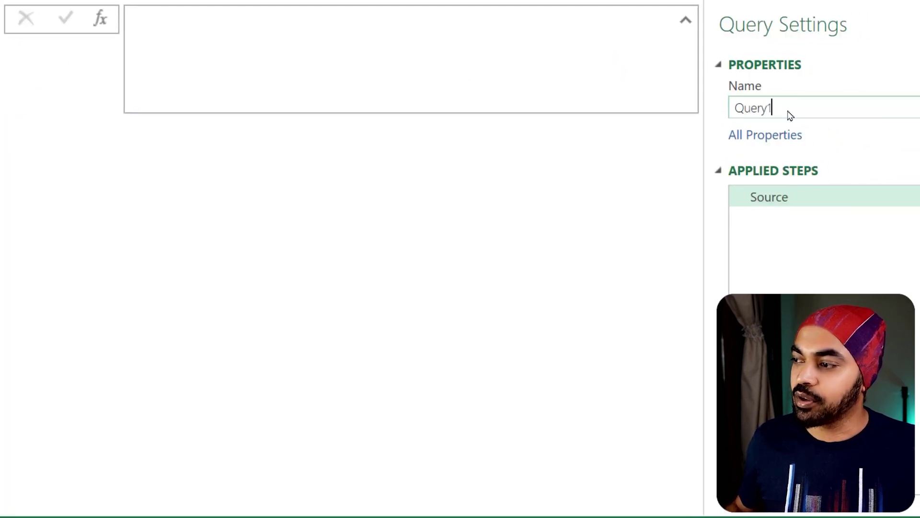
drag(790, 115, 648, 112)
text(Produ)
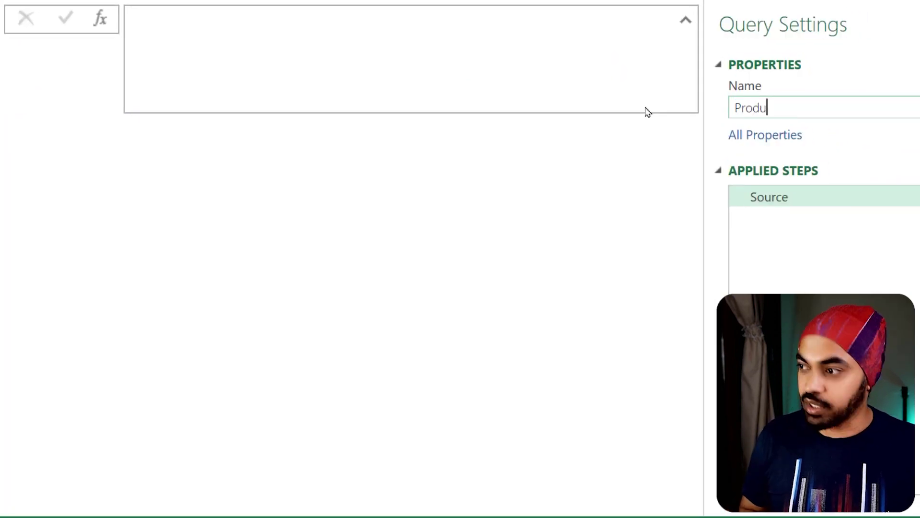
text(ctsUnique)
Set the ProductsUnique formula to = Products[Unique]
click(255, 70)
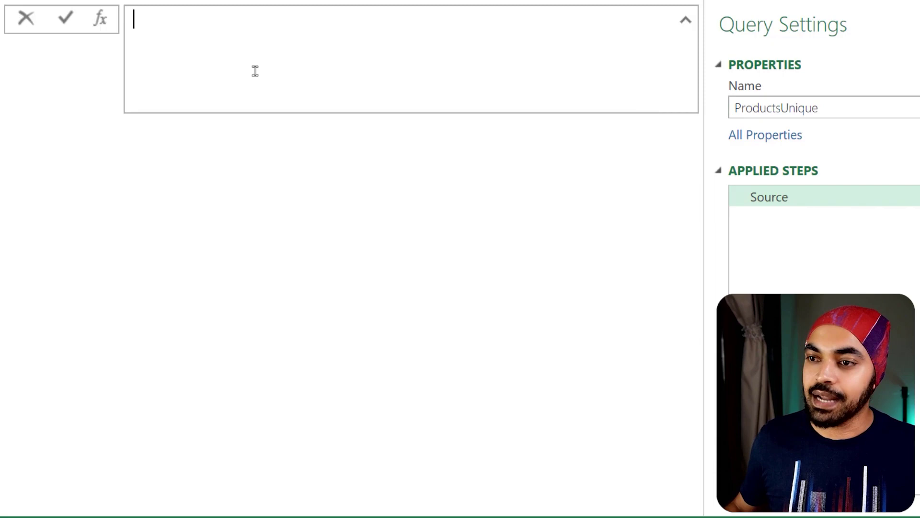
text(=Products)
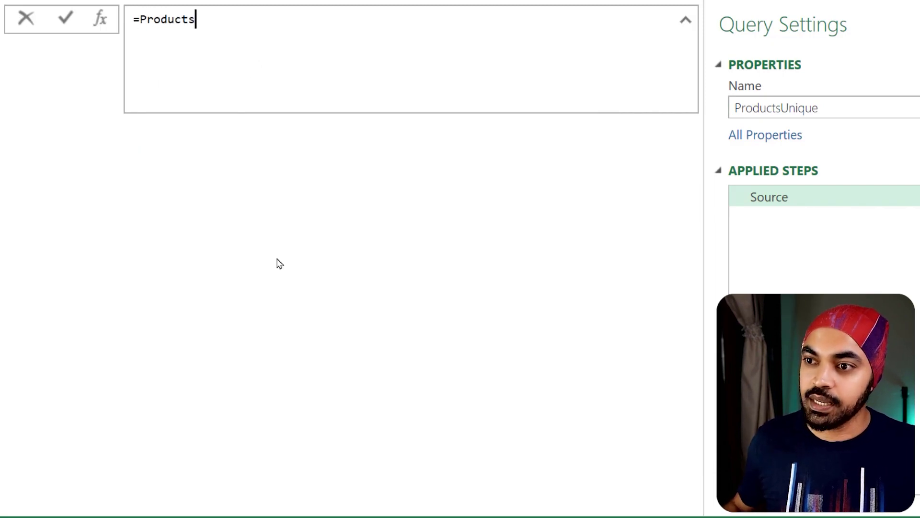
key(Return)
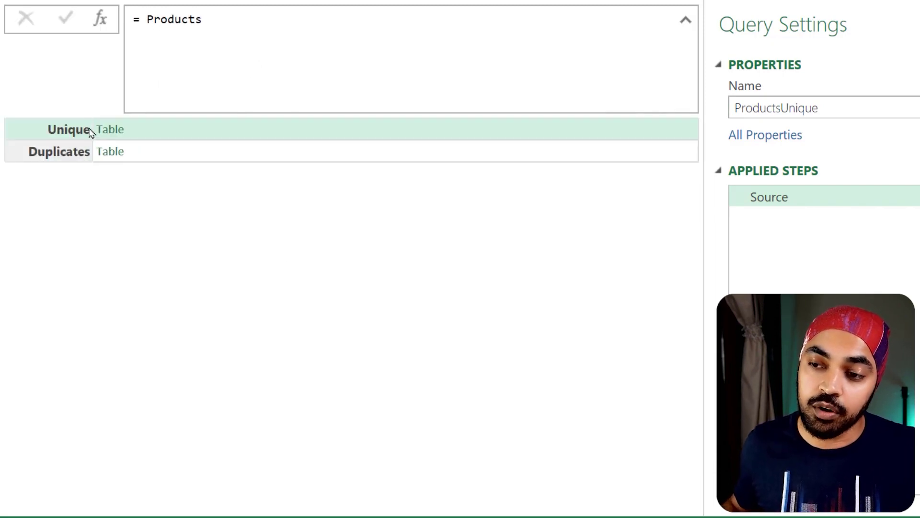
click(205, 20)
text([Uniqu)
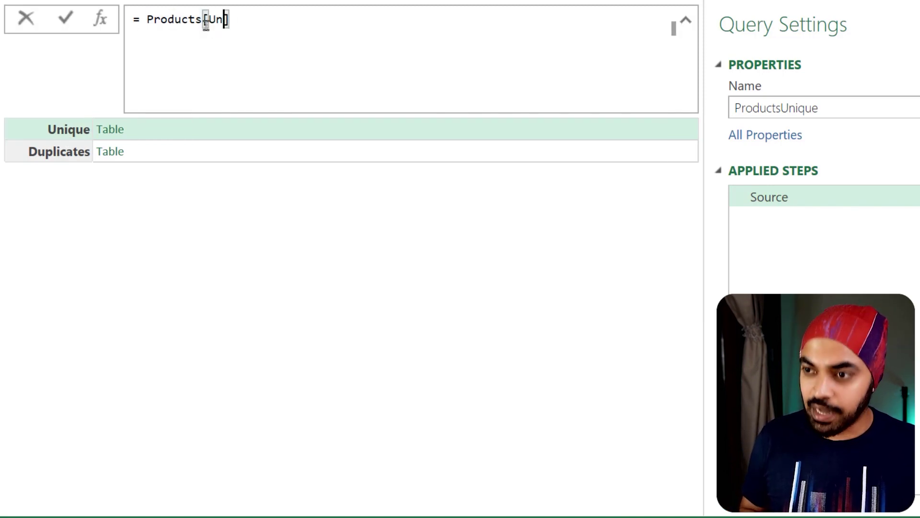
text(e])
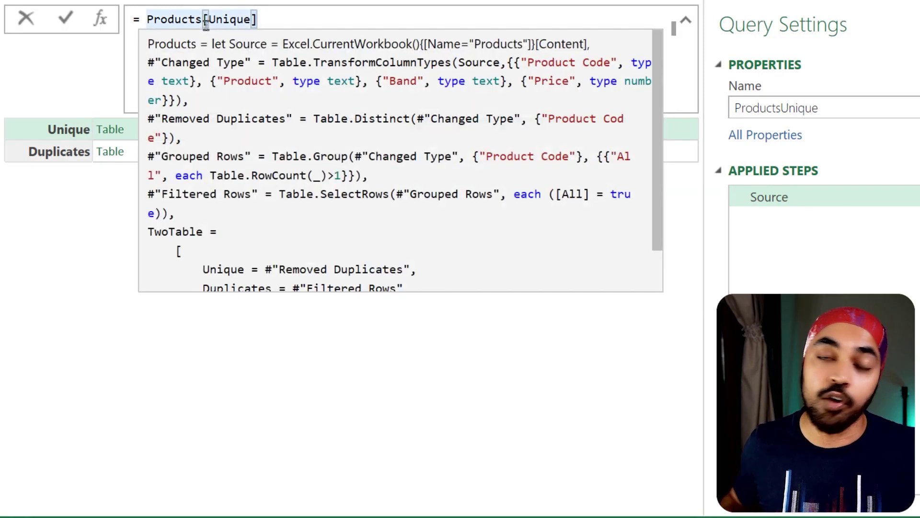
key(Return)
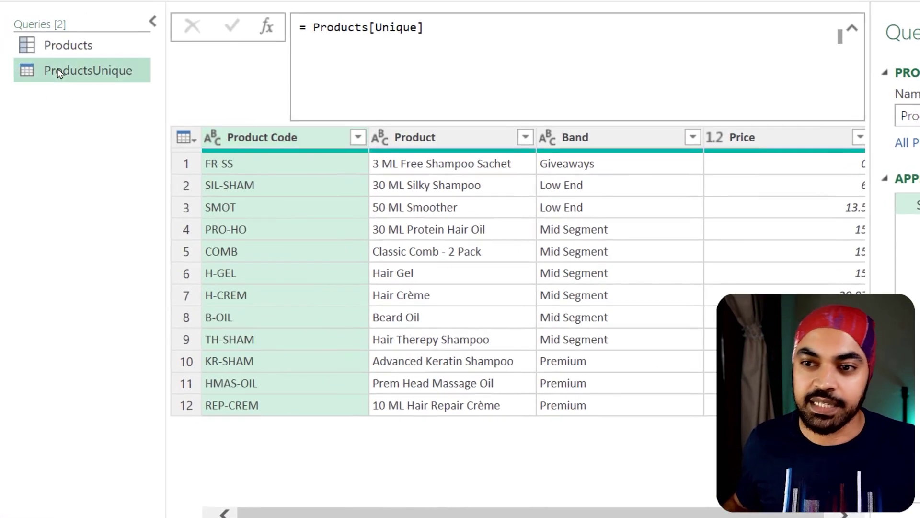
Duplicate the ProductsUnique query and rename the copy ProductsDuplicate
right_click(58, 72)
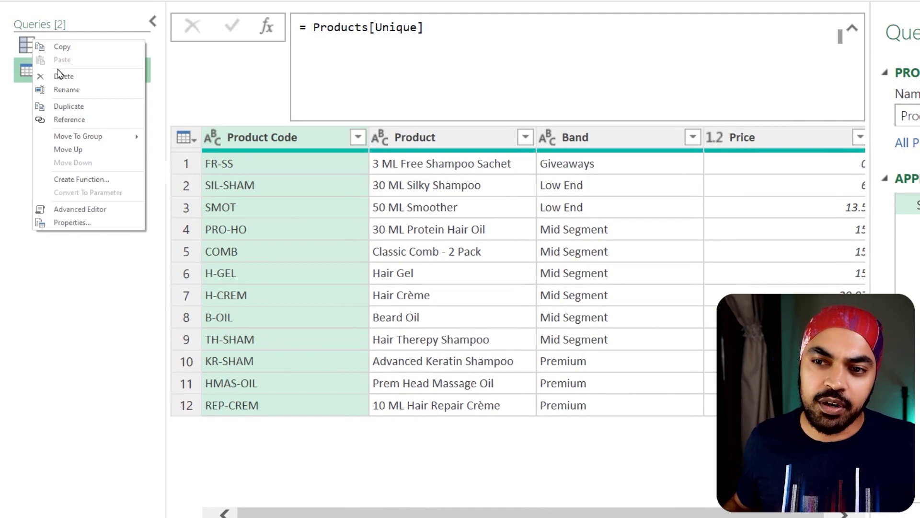
click(67, 106)
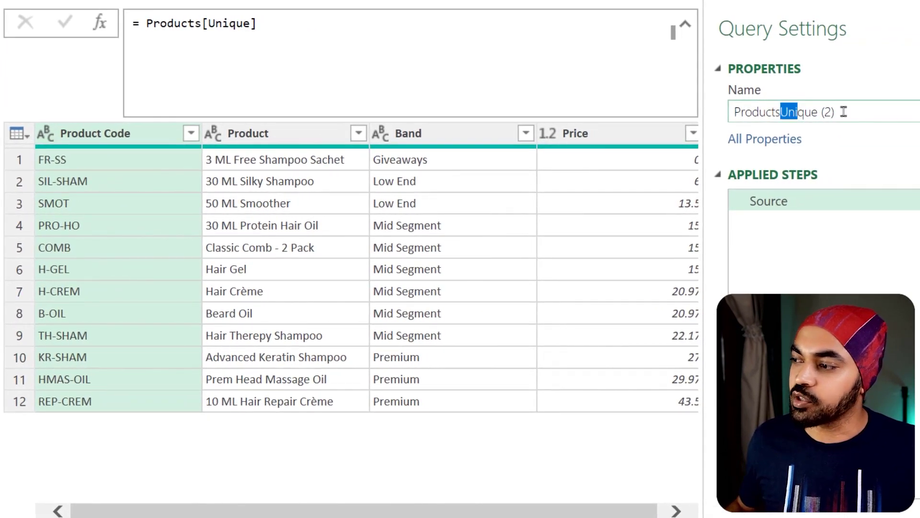
triple_click(799, 115)
click(916, 115)
key(shift+Left)
key(shift+Left)
key(shift+Left)
key(shift+Left)
key(shift+Left)
key(shift+Left)
key(shift+Left)
key(shift+Left)
key(shift+Left)
key(shift+Left)
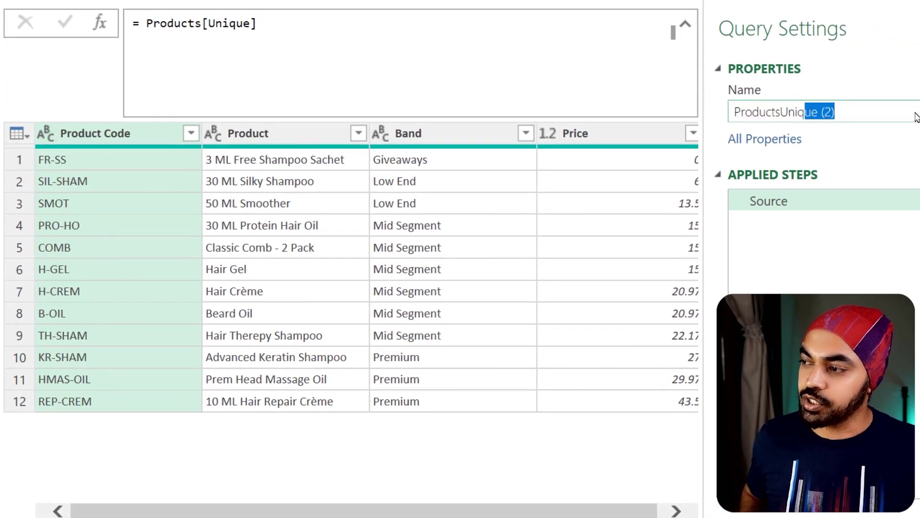
text(Duplicate)
Change the copy's formula to reference Products[Duplicate]
click(215, 23)
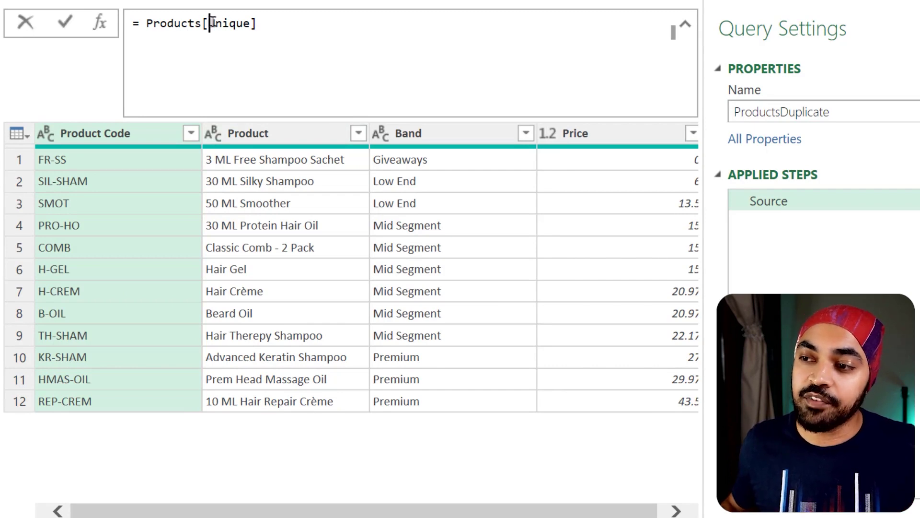
drag(211, 23, 346, 25)
key(BackSpace)
text(Du)
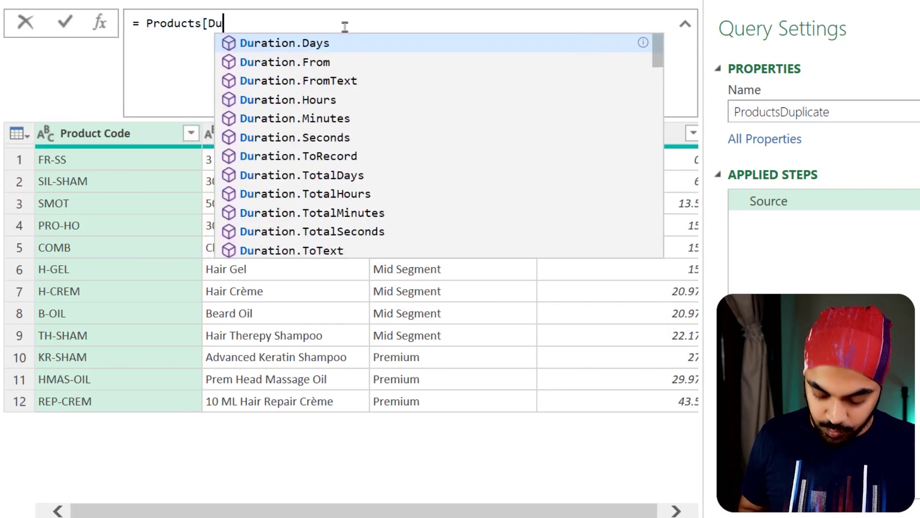
text(plicate])
key(Return)
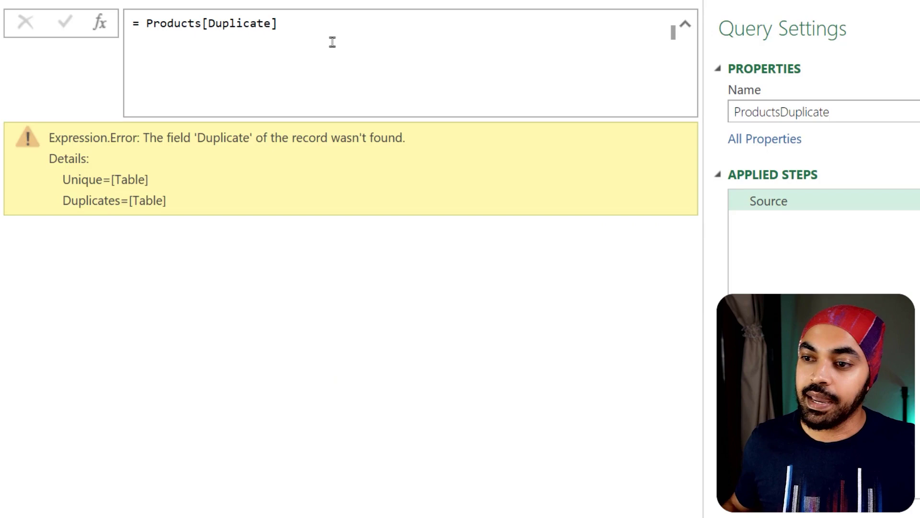
Check the Products field names and correct the formula to Products[Duplicates]
click(100, 66)
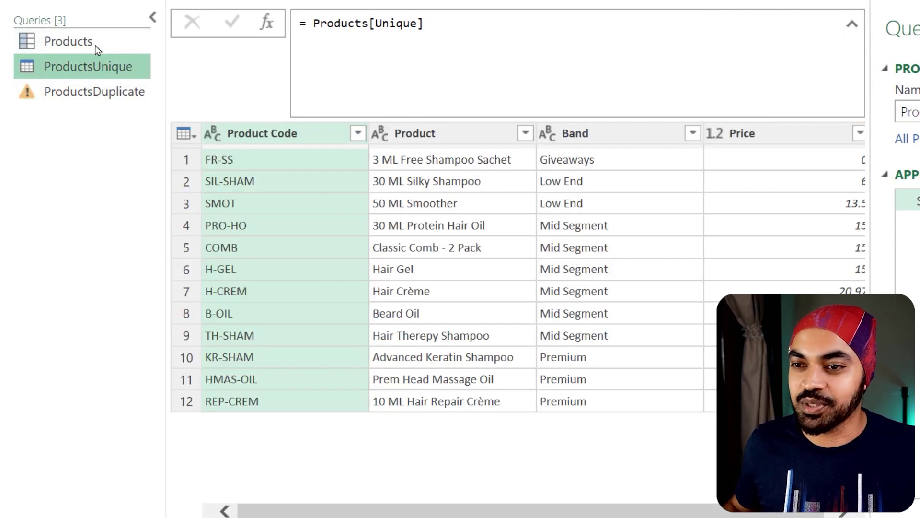
click(96, 42)
click(135, 92)
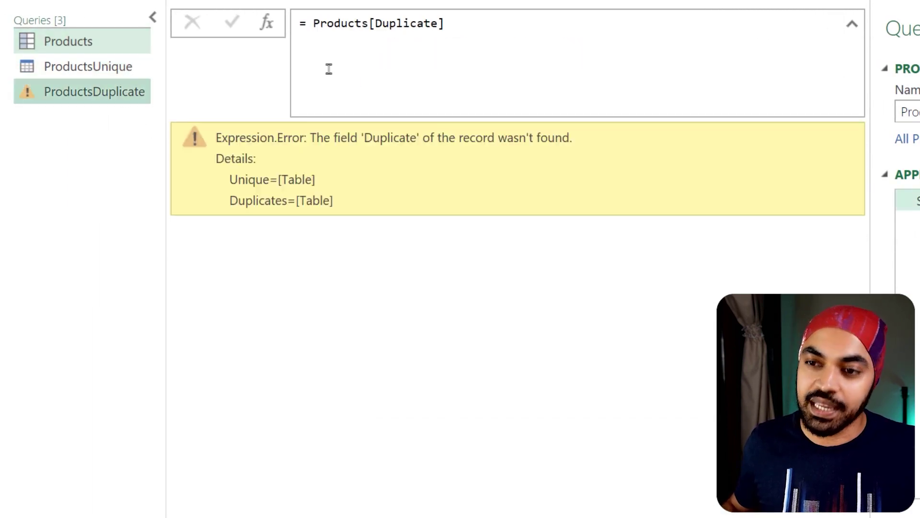
click(443, 23)
text(s)
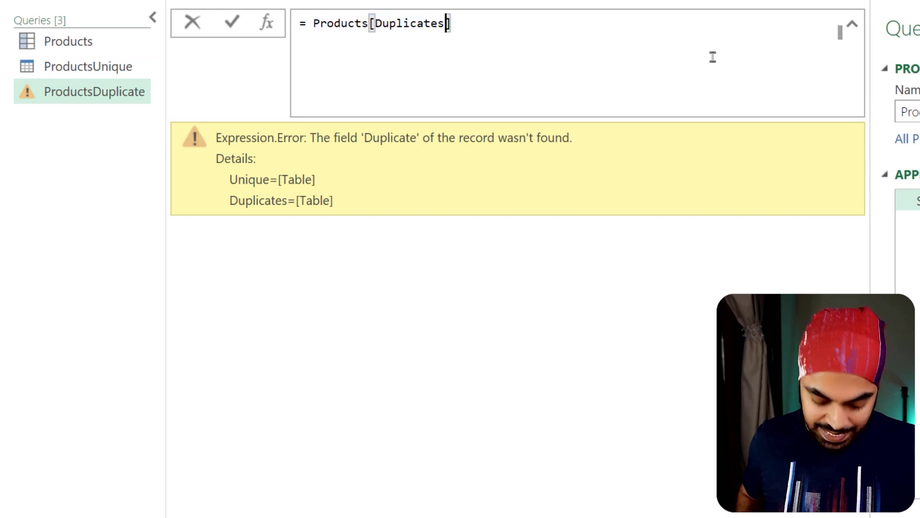
key(Return)
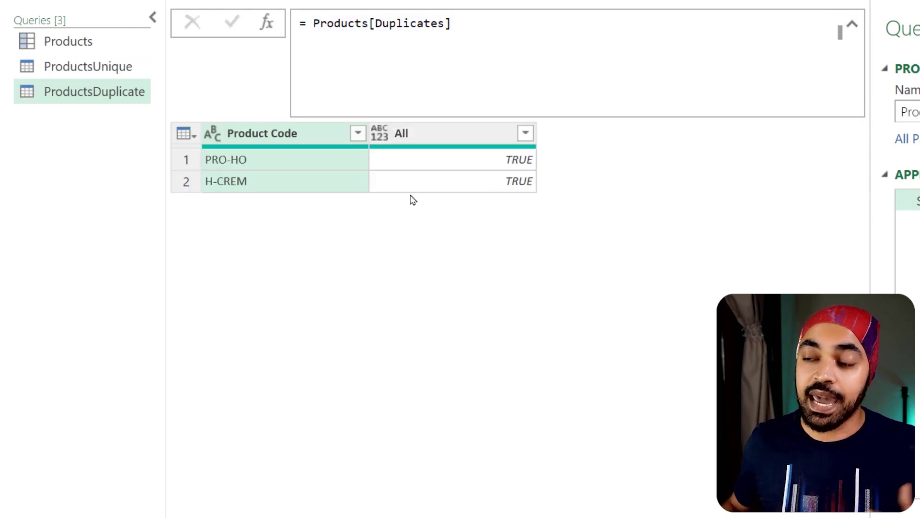